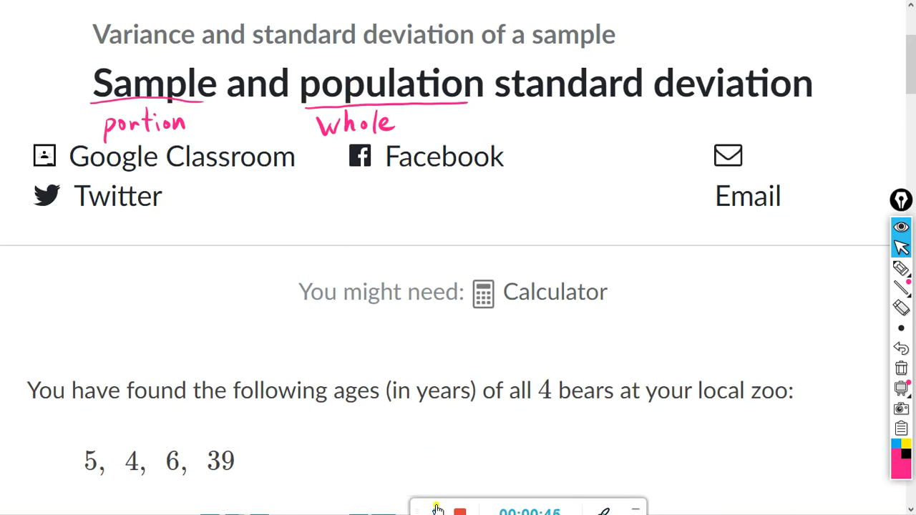
Step: Scroll down to the question on the zoo bears' ages 5, 4, 6, 39 and its empty answer boxes
{"action": "scroll", "coordinate": [434, 504], "scroll_direction": "down", "scroll_amount": 5}
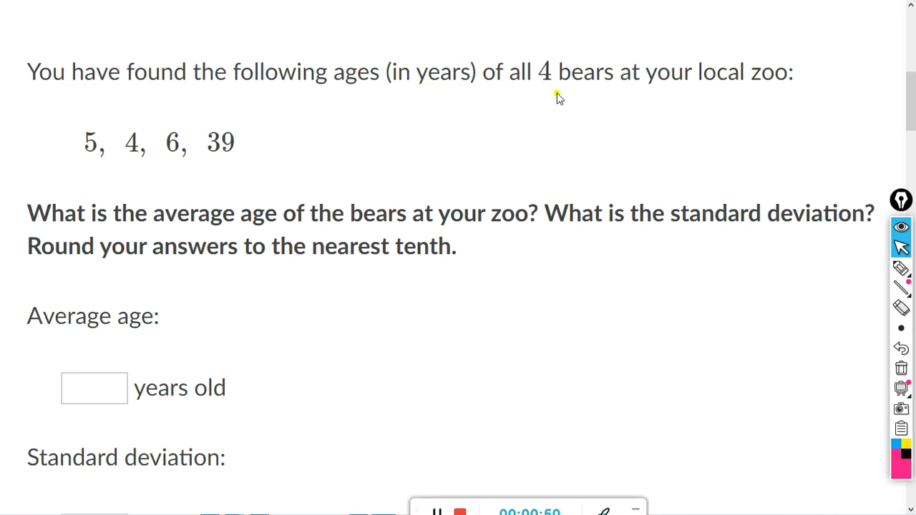
Step: Annotate the question in pen: underline 'all 4 bears', 'average', 'standard deviation', 'nearest tenth' and note 'Pop.'
{"action": "mouse_move", "coordinate": [901, 269]}
{"action": "left_click", "coordinate": [839, 270]}
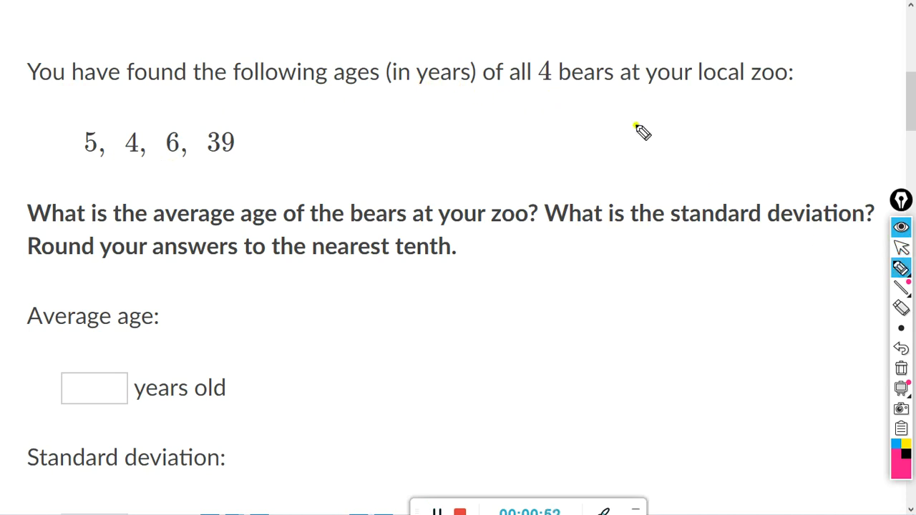
{"action": "left_click_drag", "start_coordinate": [513, 85], "coordinate": [605, 85]}
{"action": "mouse_move", "coordinate": [528, 112]}
{"action": "left_mouse_down"}
{"action": "mouse_move", "coordinate": [533, 123]}
{"action": "mouse_move", "coordinate": [582, 125]}
{"action": "left_mouse_up"}
{"action": "left_click", "coordinate": [587, 124]}
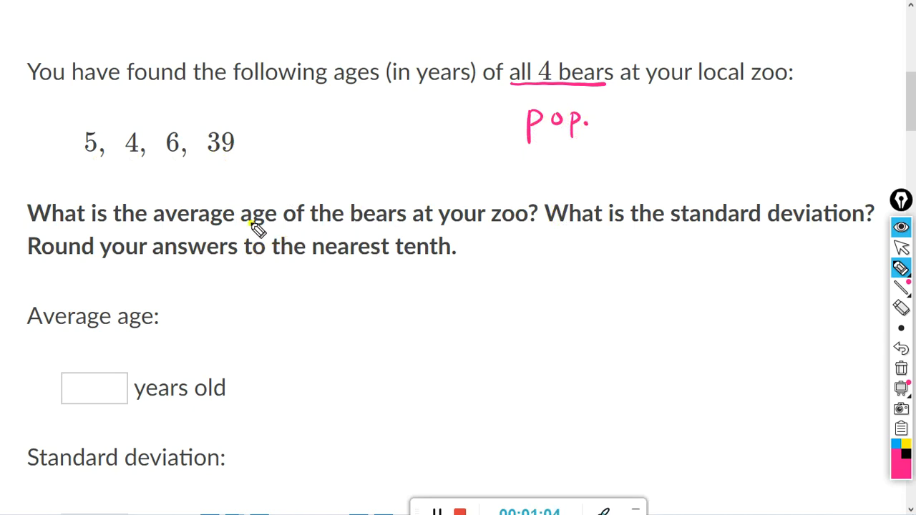
{"action": "left_click_drag", "start_coordinate": [174, 224], "coordinate": [248, 224]}
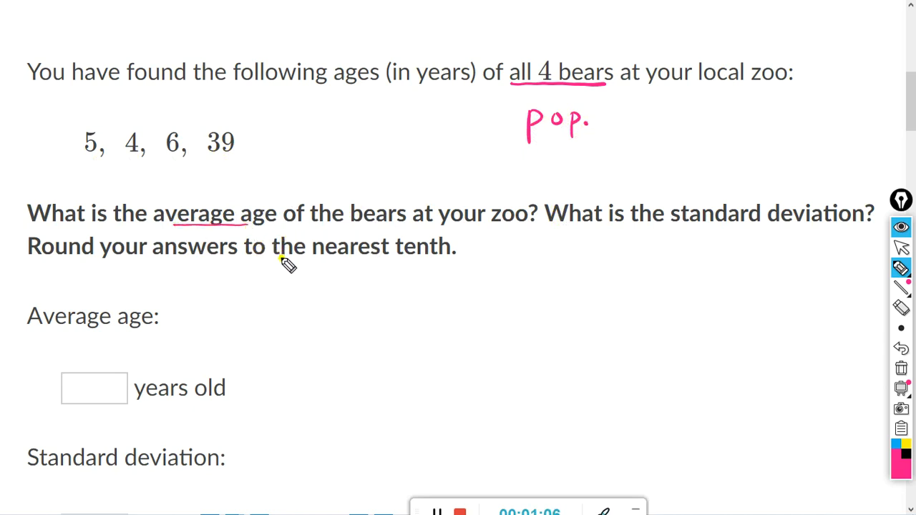
{"action": "left_click_drag", "start_coordinate": [684, 227], "coordinate": [839, 232]}
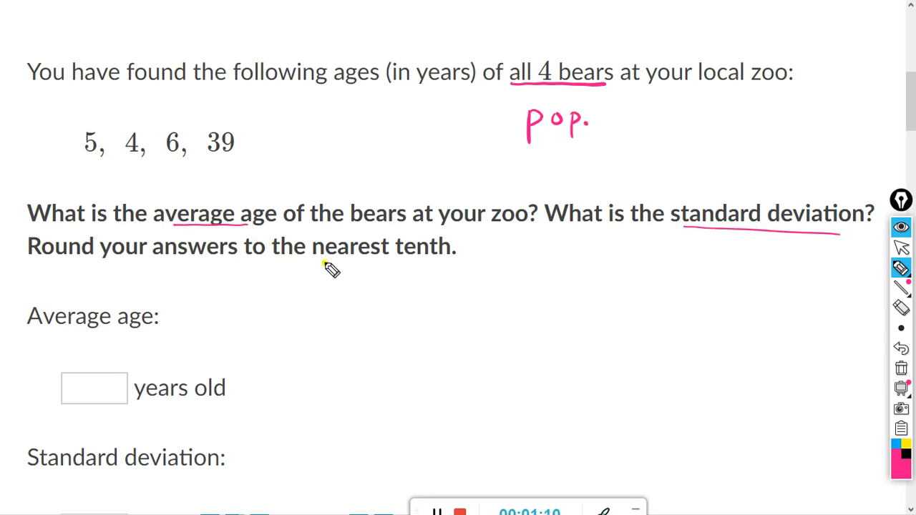
{"action": "left_click_drag", "start_coordinate": [322, 262], "coordinate": [428, 259]}
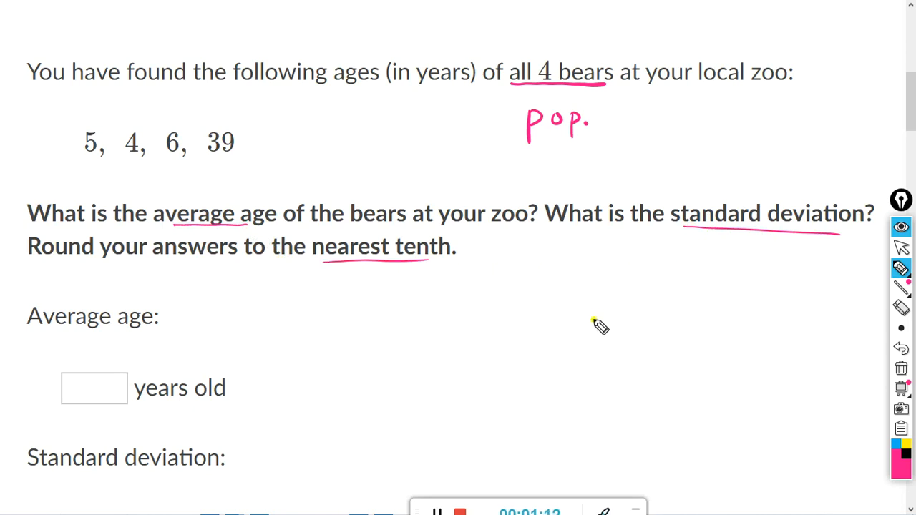
Step: Erase the pen notes and select the bear ages 5, 4, 6, 39
{"action": "left_click", "coordinate": [901, 371]}
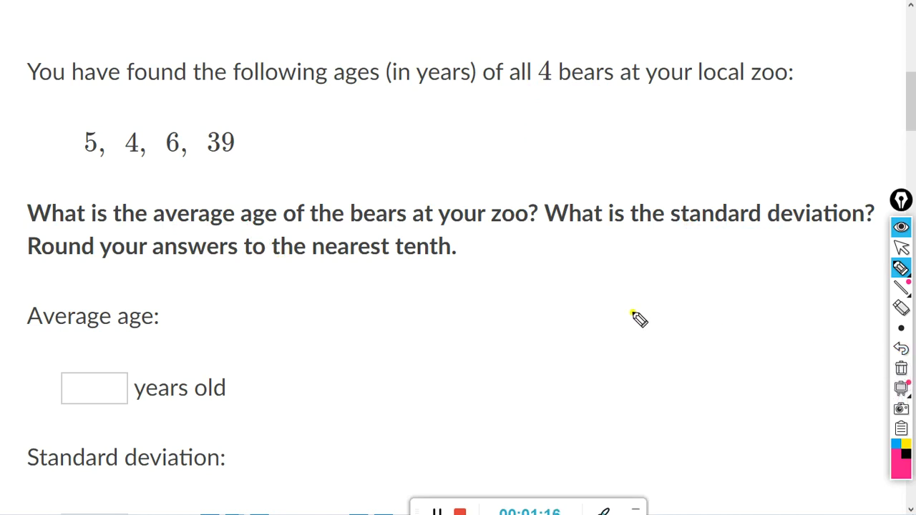
{"action": "left_click", "coordinate": [901, 250]}
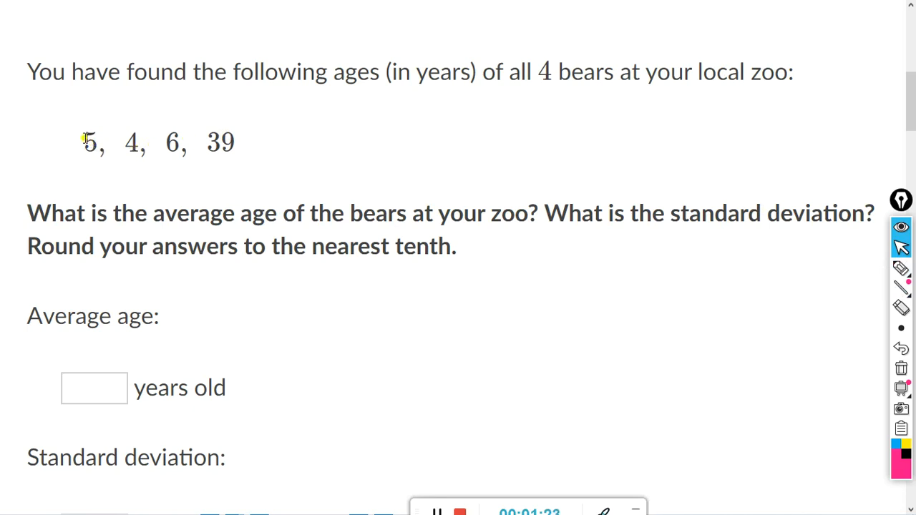
{"action": "left_click_drag", "start_coordinate": [83, 138], "coordinate": [242, 149]}
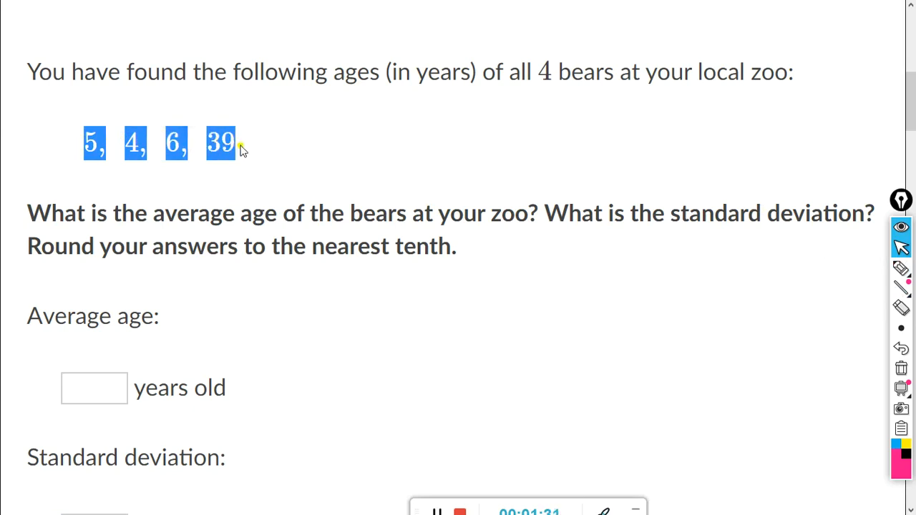
Step: Paste the ages into B2 and split them into columns B2 through E2
{"action": "left_click", "coordinate": [438, 512]}
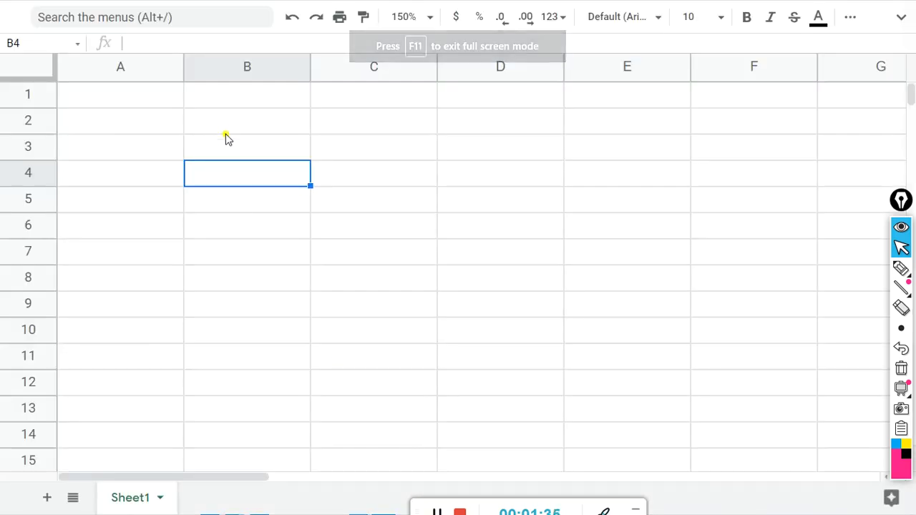
{"action": "left_click", "coordinate": [228, 129]}
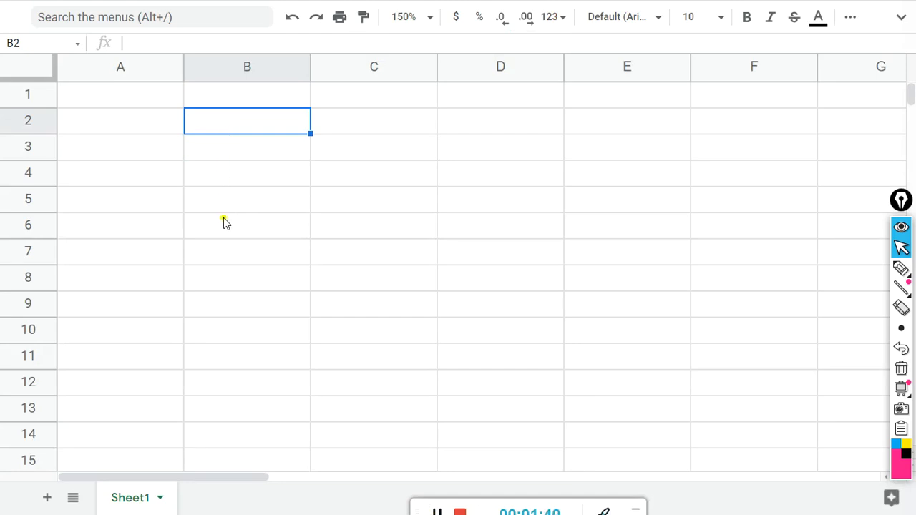
{"action": "type", "text": "5,4,6,39"}
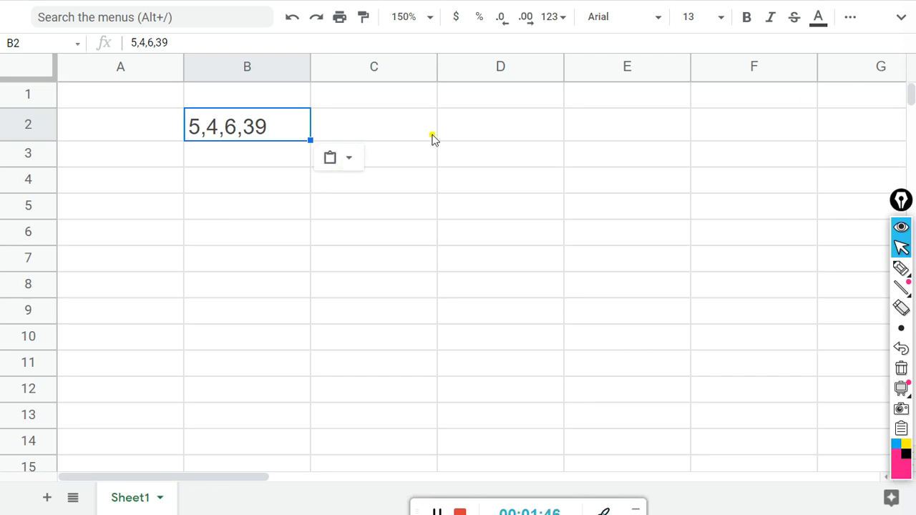
{"action": "left_click", "coordinate": [348, 169]}
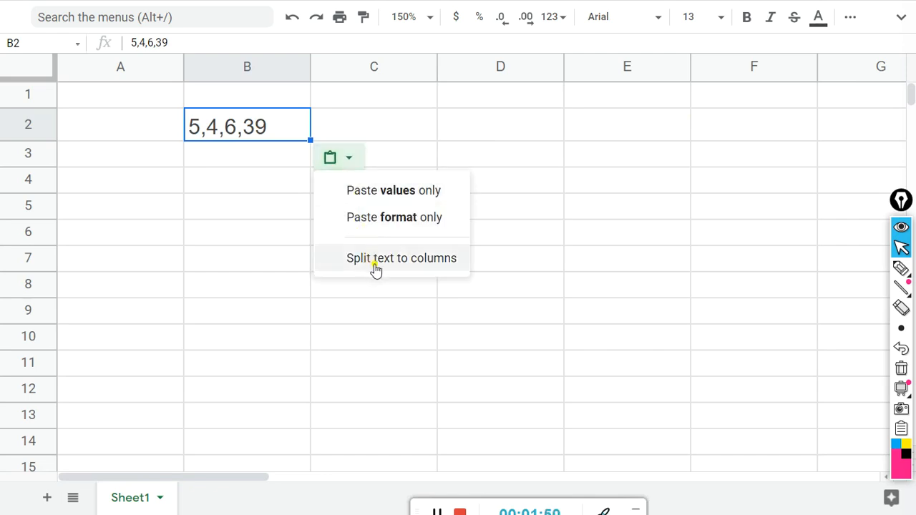
{"action": "left_click", "coordinate": [407, 267]}
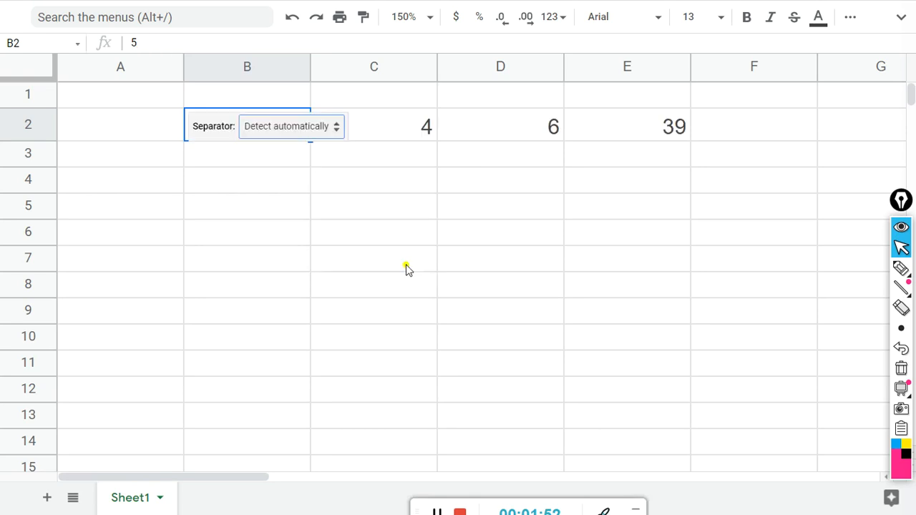
{"action": "left_click", "coordinate": [320, 290]}
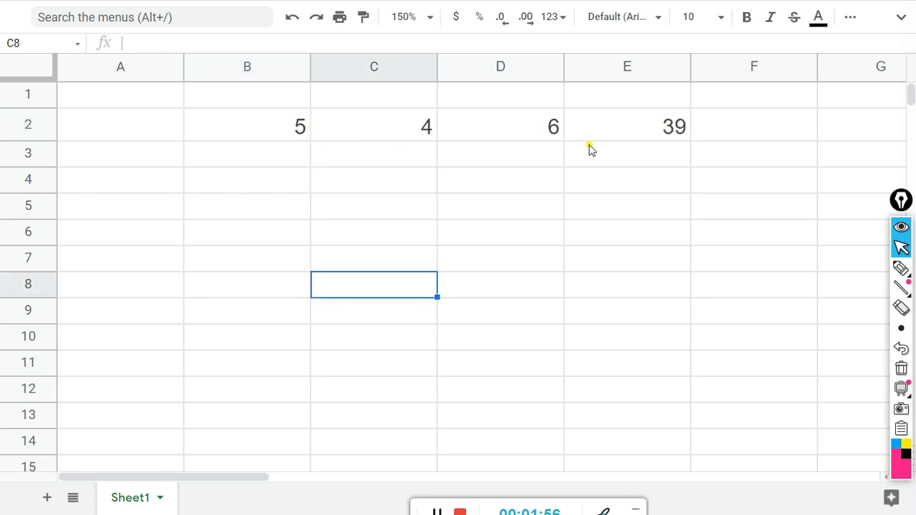
Step: Restore the full menu bar, browse the Data menu without choosing anything, and select F2
{"action": "left_click", "coordinate": [903, 20]}
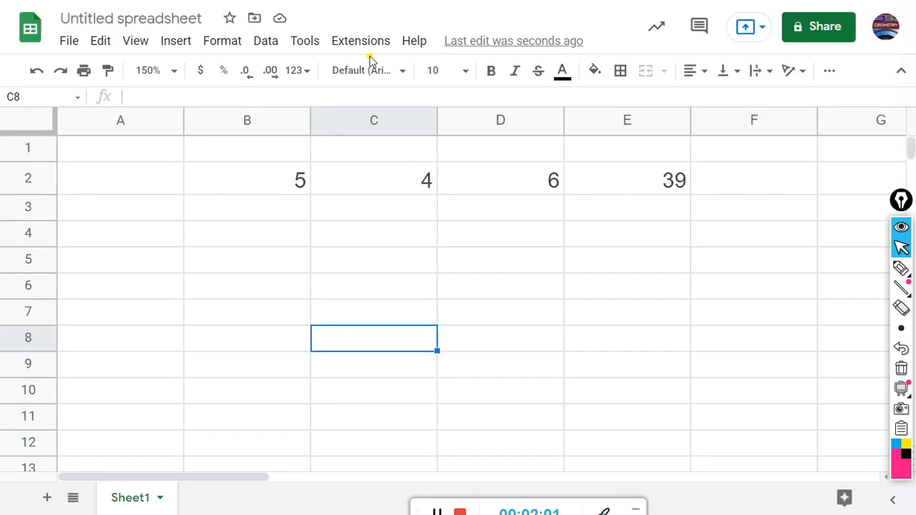
{"action": "left_click", "coordinate": [264, 45]}
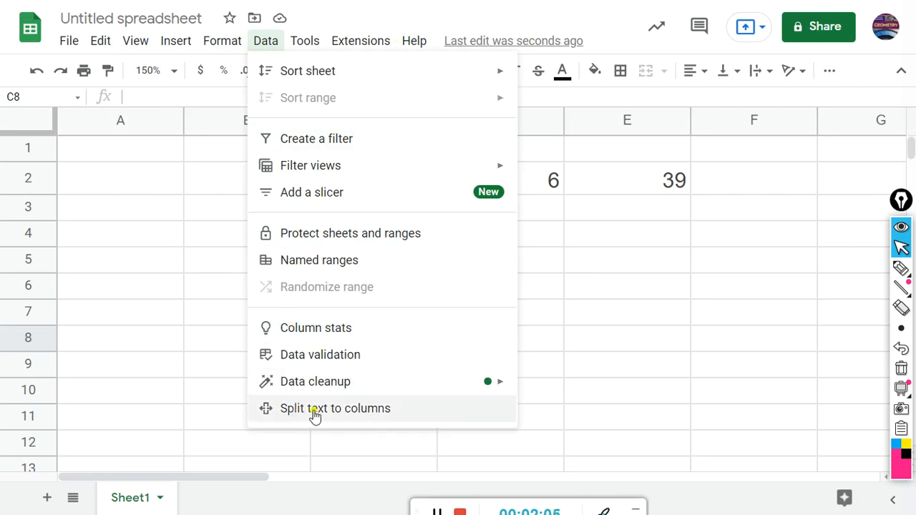
{"action": "left_click", "coordinate": [578, 367]}
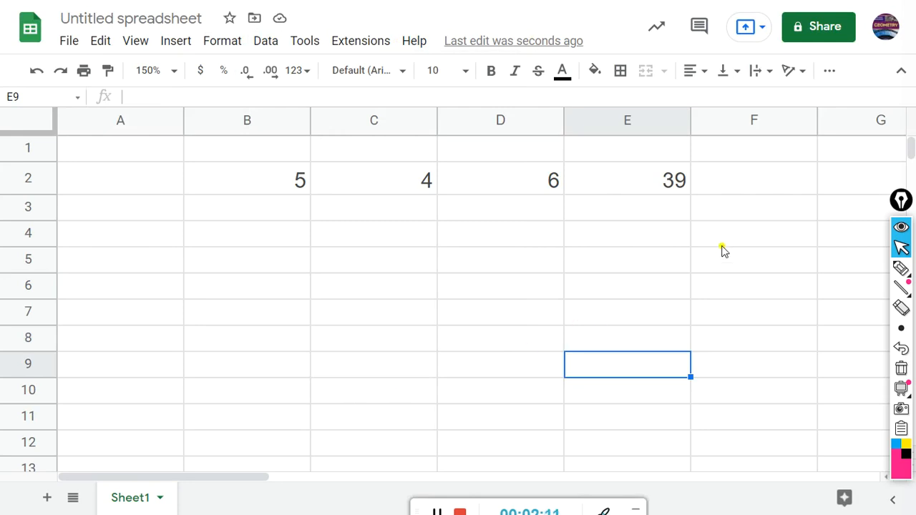
{"action": "left_click", "coordinate": [725, 186]}
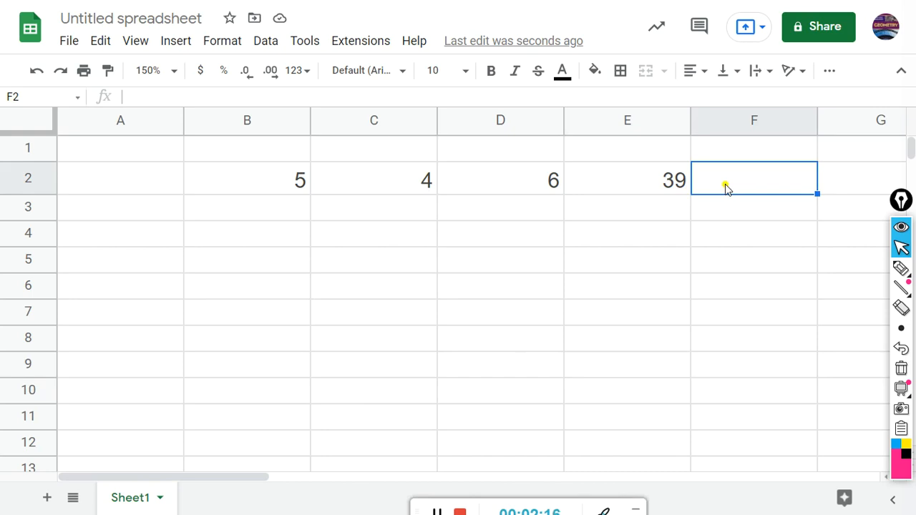
Step: Enter =AVERAGE(B2:E2) in F2, giving 13.5, and label it 'average' in F3
{"action": "type", "text": "=av"}
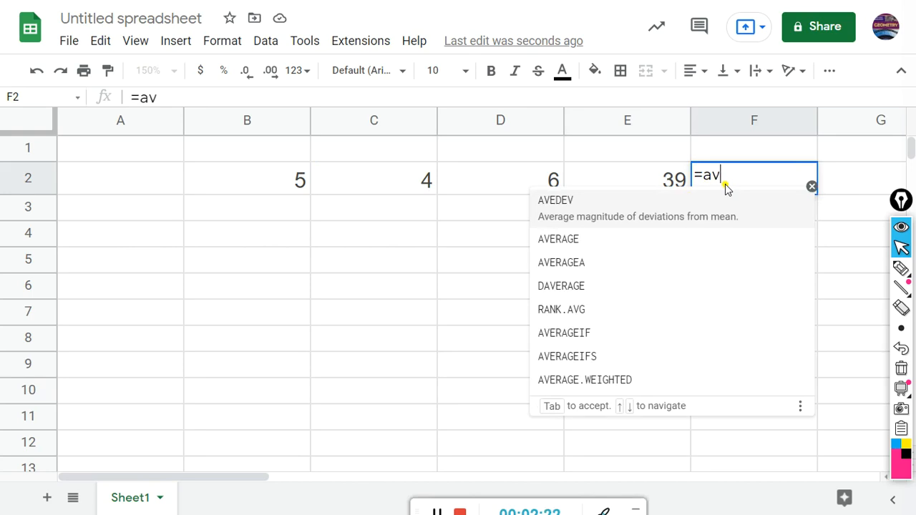
{"action": "left_click", "coordinate": [574, 231]}
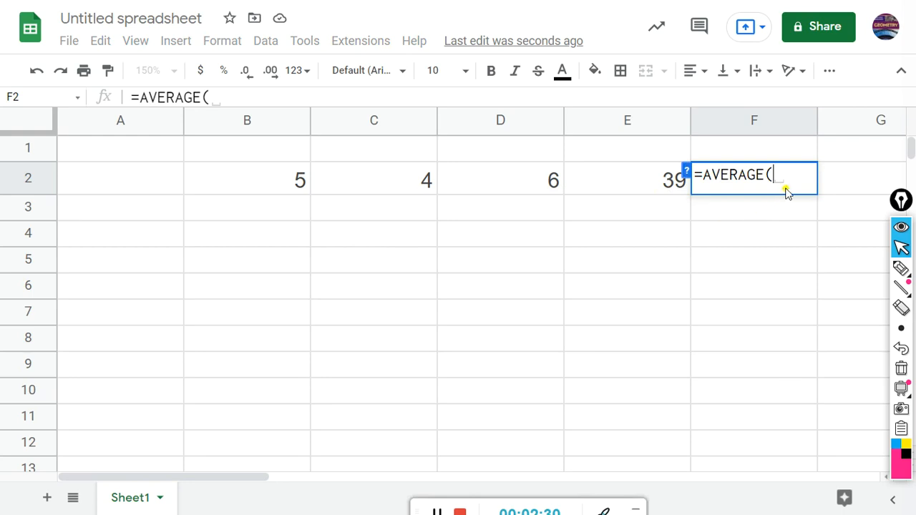
{"action": "left_click", "coordinate": [279, 190]}
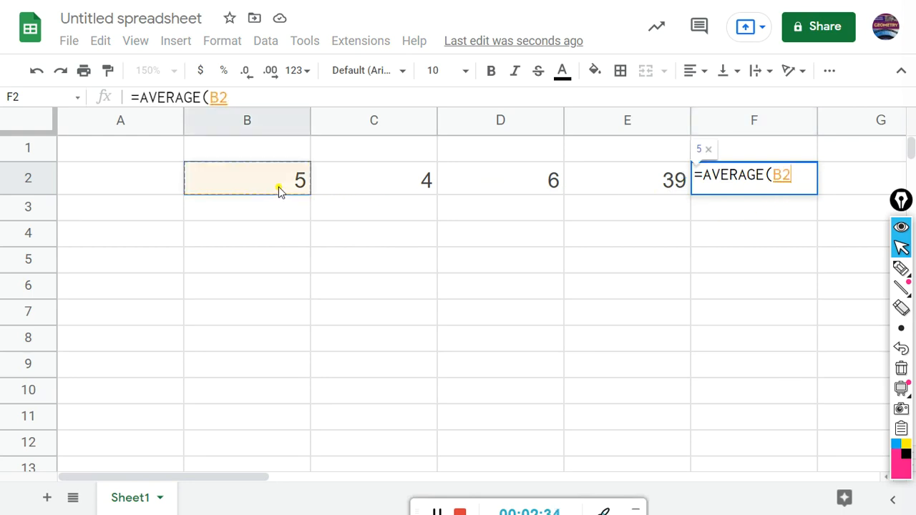
{"action": "left_click_drag", "start_coordinate": [280, 191], "coordinate": [583, 190]}
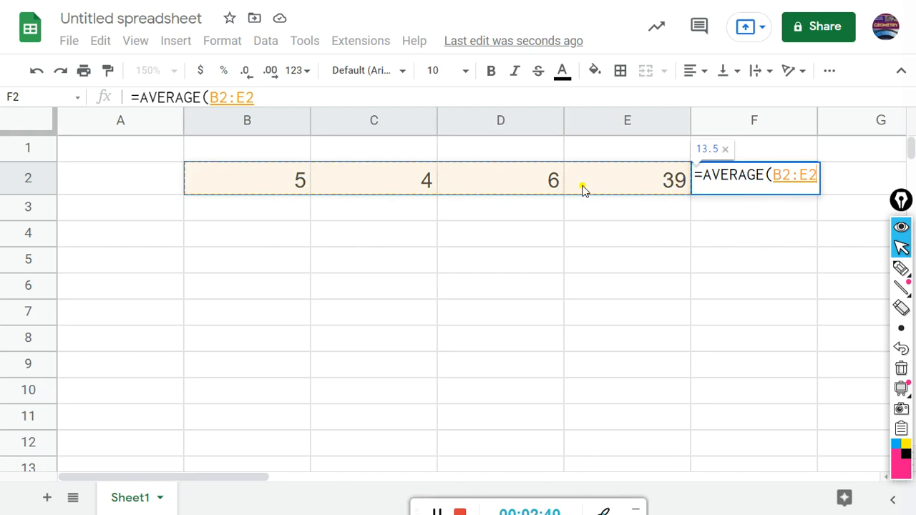
{"action": "key", "text": "Return"}
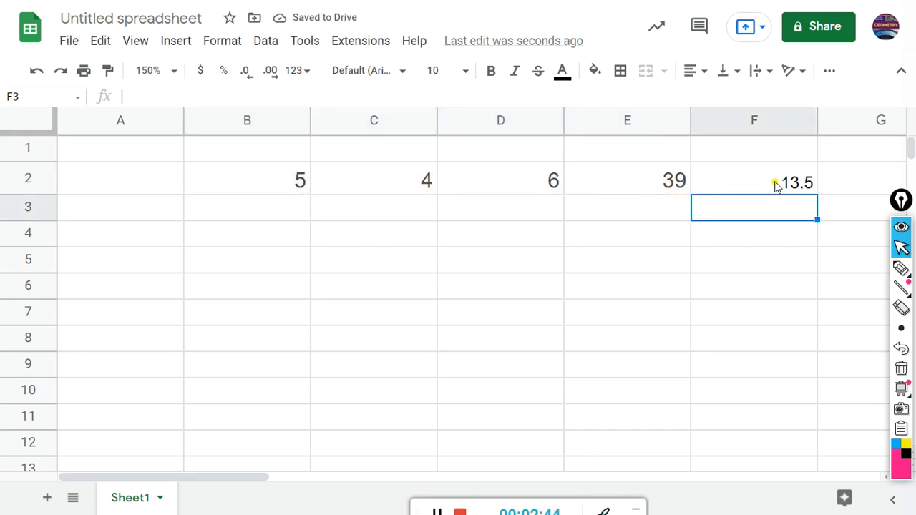
{"action": "type", "text": "average"}
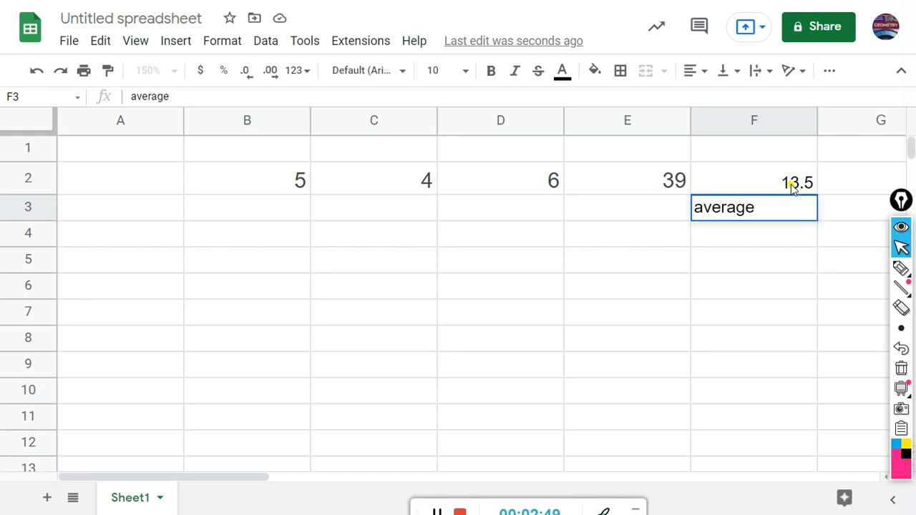
{"action": "key", "text": "Return"}
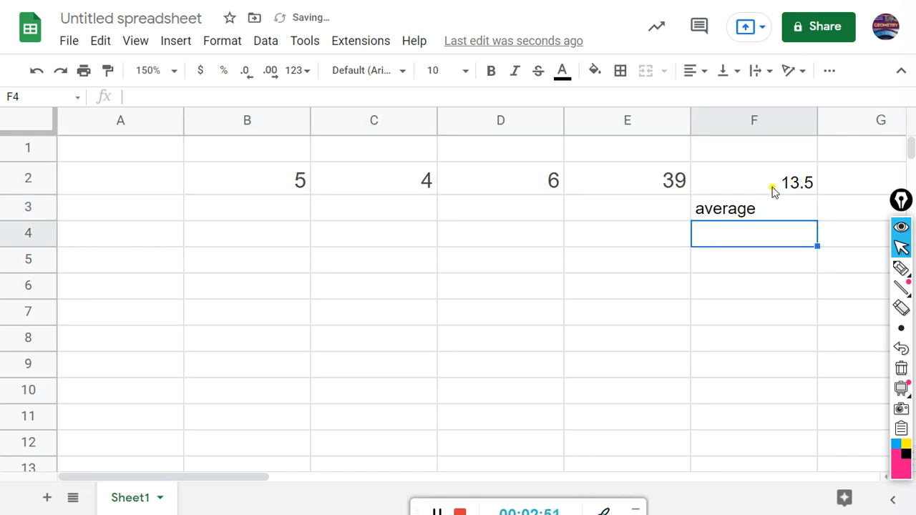
Step: Try more decimal places on F2, then return the average to 13.5
{"action": "left_click", "coordinate": [771, 189]}
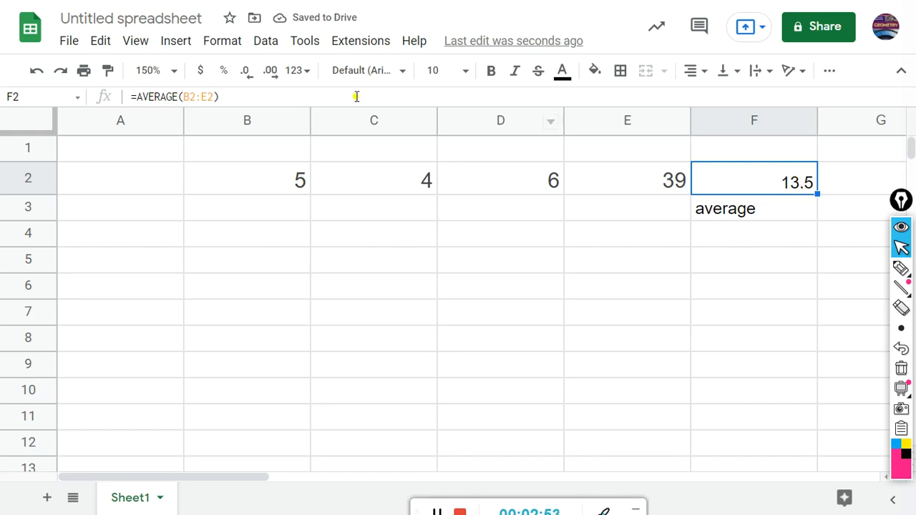
{"action": "left_click", "coordinate": [271, 80]}
{"action": "left_click", "coordinate": [271, 80]}
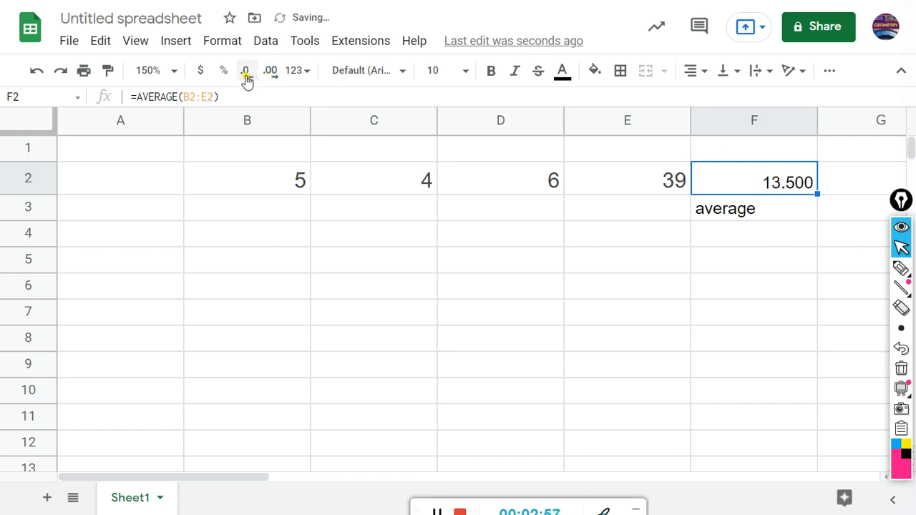
{"action": "left_click", "coordinate": [246, 81]}
{"action": "left_click", "coordinate": [245, 78]}
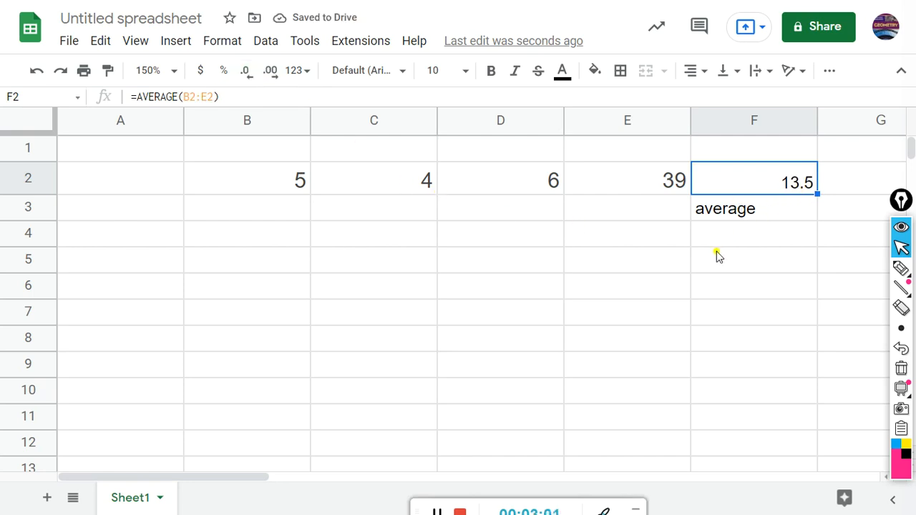
{"action": "left_click_drag", "start_coordinate": [216, 479], "coordinate": [263, 481]}
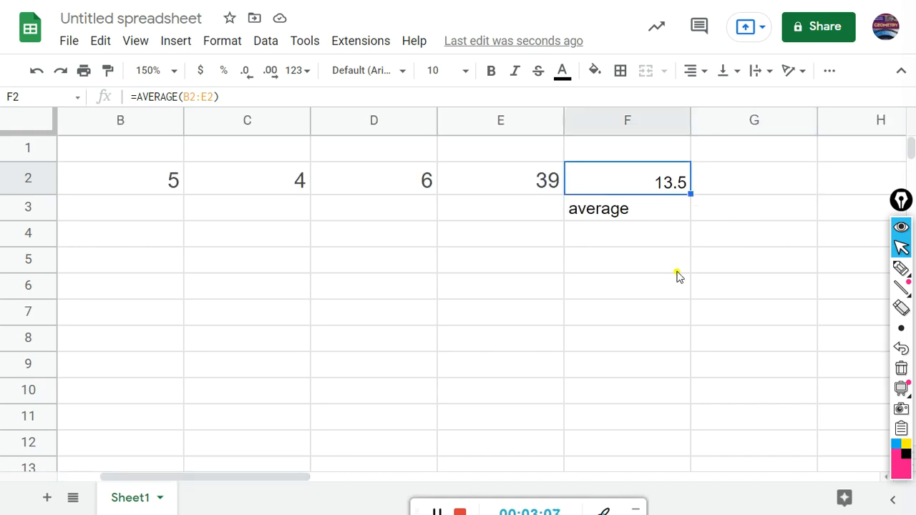
Step: Enter the population standard deviation =STDEV.P(B2:E2) in G2
{"action": "left_click", "coordinate": [722, 184]}
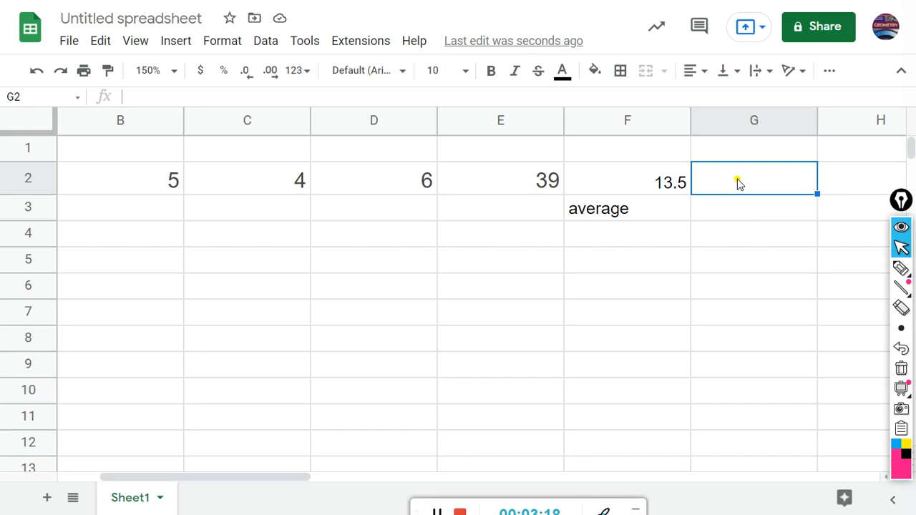
{"action": "type", "text": "="}
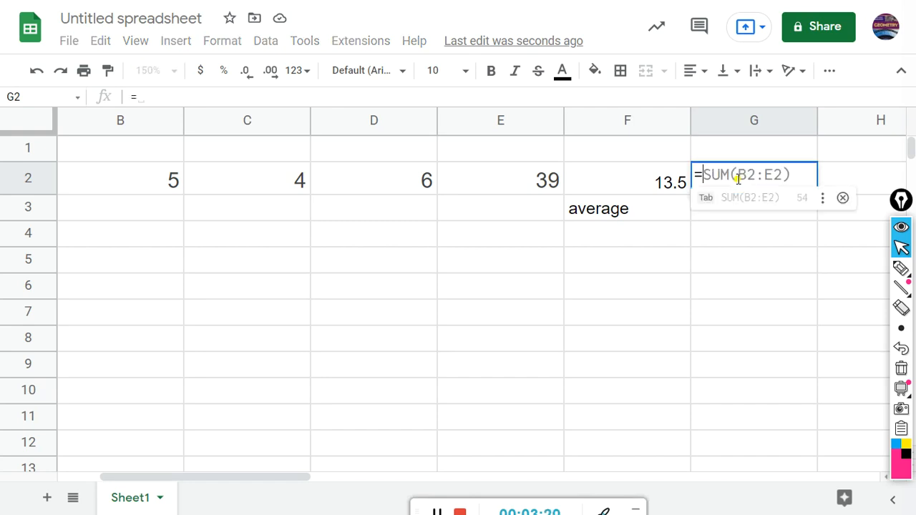
{"action": "type", "text": "s"}
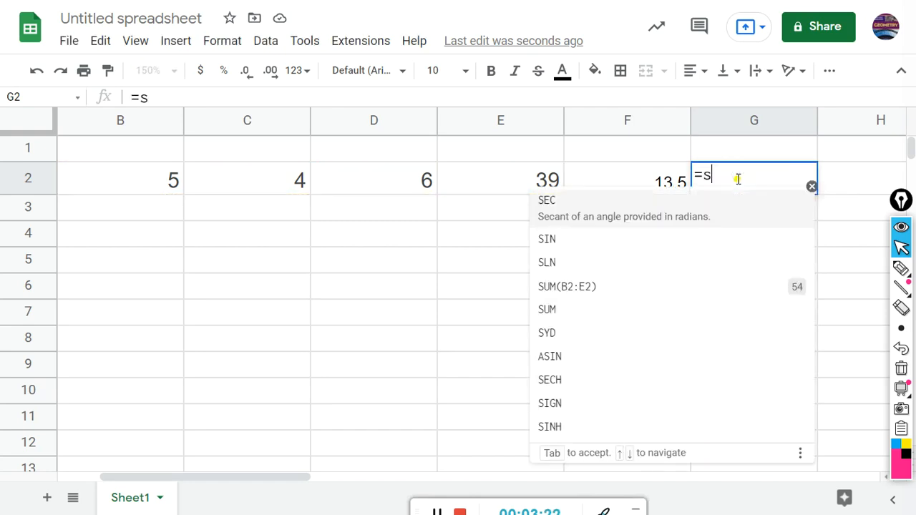
{"action": "type", "text": "td"}
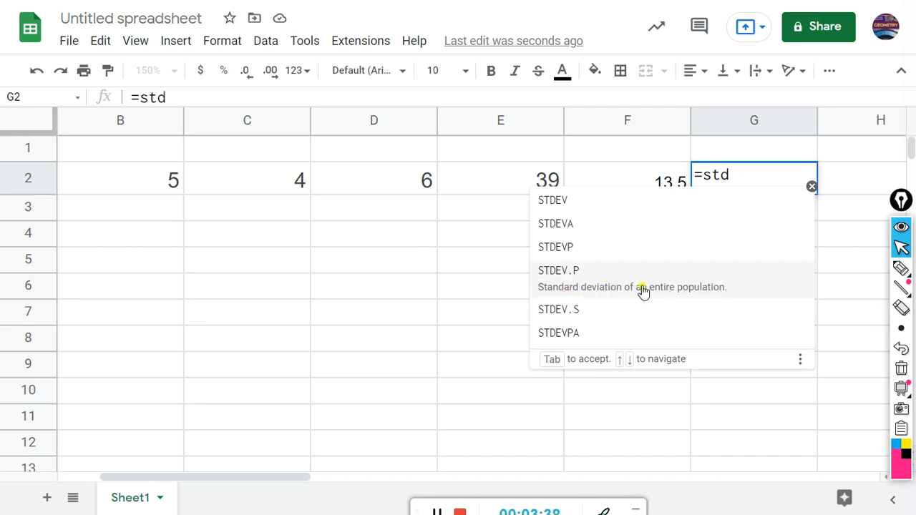
{"action": "left_click", "coordinate": [573, 278]}
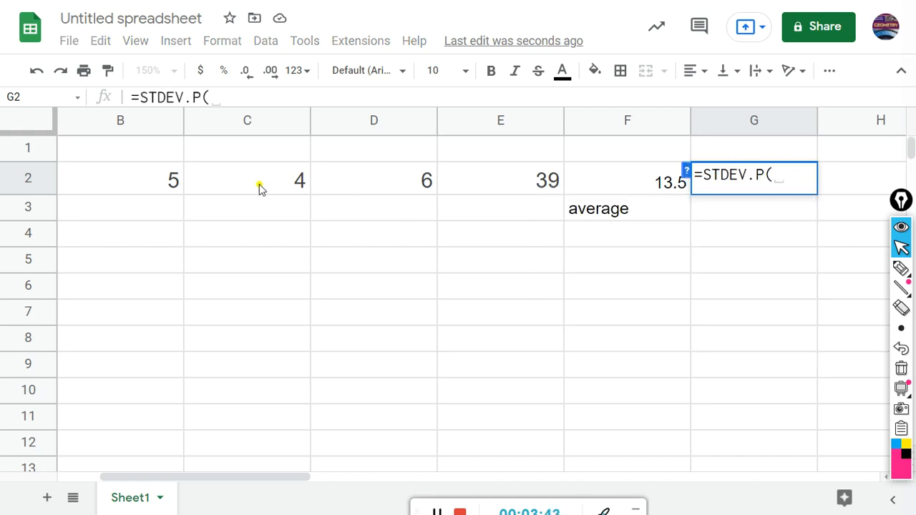
{"action": "left_click", "coordinate": [166, 180]}
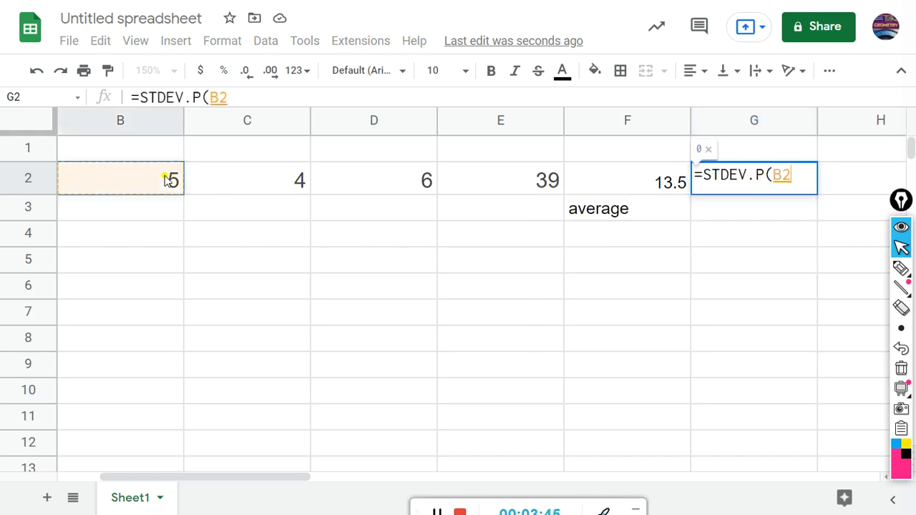
{"action": "left_click_drag", "start_coordinate": [166, 180], "coordinate": [526, 187]}
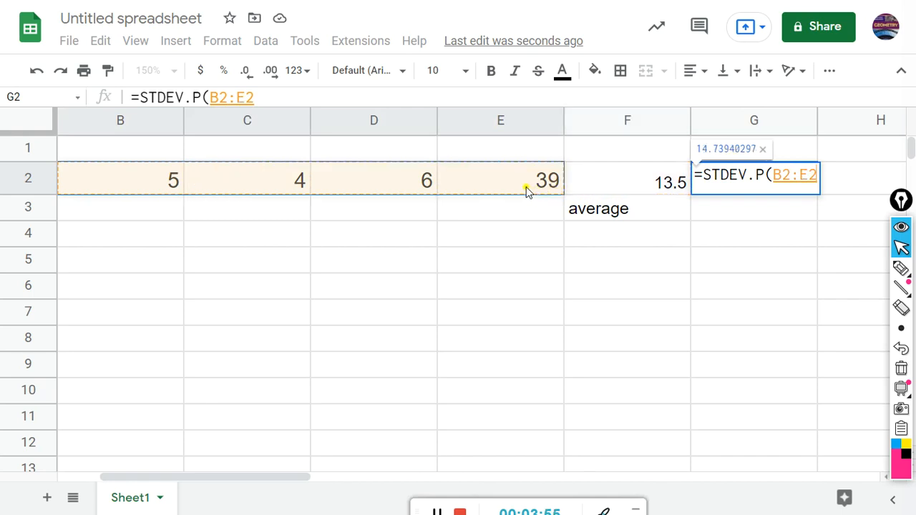
{"action": "key", "text": "Return"}
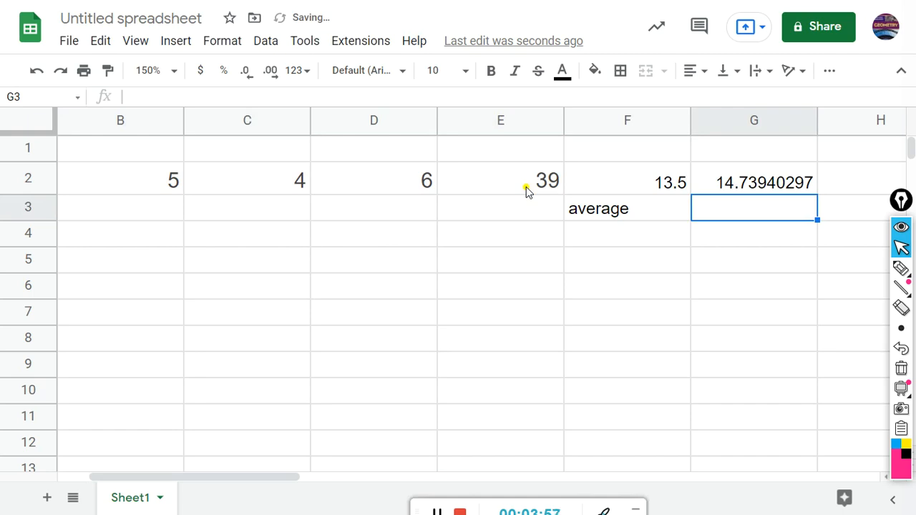
Step: Decrease G2's decimal places until it shows 14.7
{"action": "left_click", "coordinate": [794, 184]}
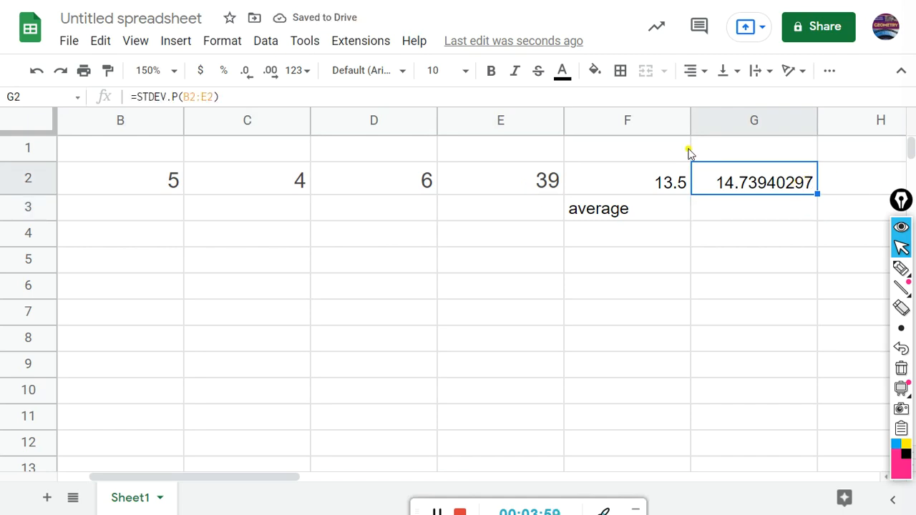
{"action": "left_click", "coordinate": [247, 71]}
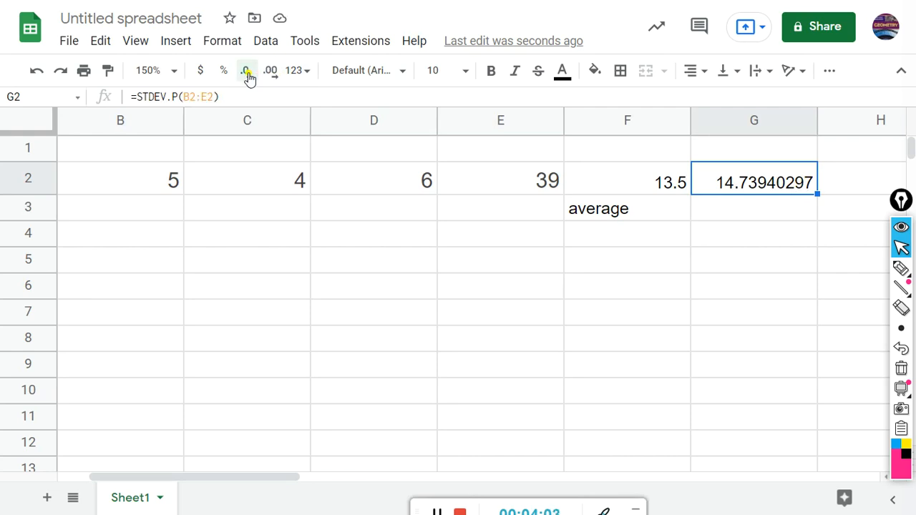
{"action": "left_click", "coordinate": [247, 71]}
{"action": "left_click", "coordinate": [247, 71]}
{"action": "left_click", "coordinate": [247, 71]}
{"action": "left_click", "coordinate": [247, 72]}
{"action": "left_click", "coordinate": [247, 72]}
{"action": "left_click", "coordinate": [247, 72]}
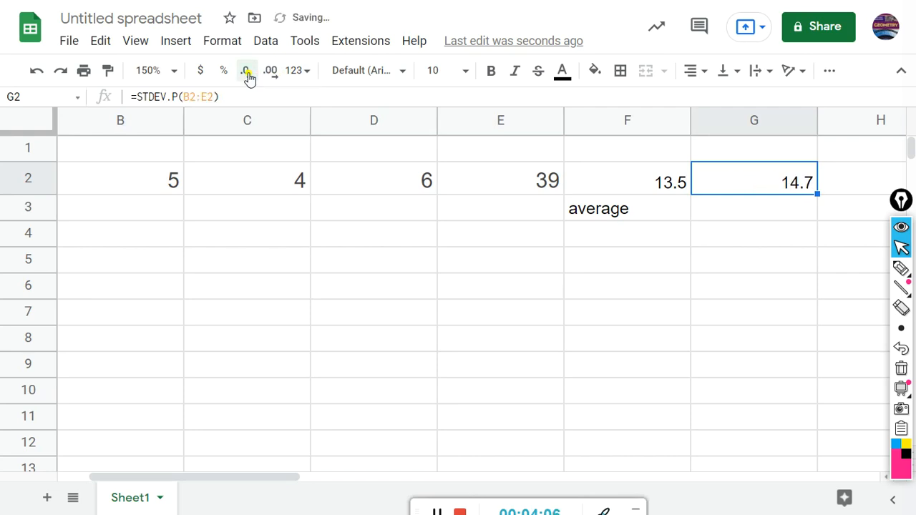
Step: Label the result 'std dev (pop)' in G3
{"action": "left_click", "coordinate": [724, 213]}
{"action": "type", "text": "std de"}
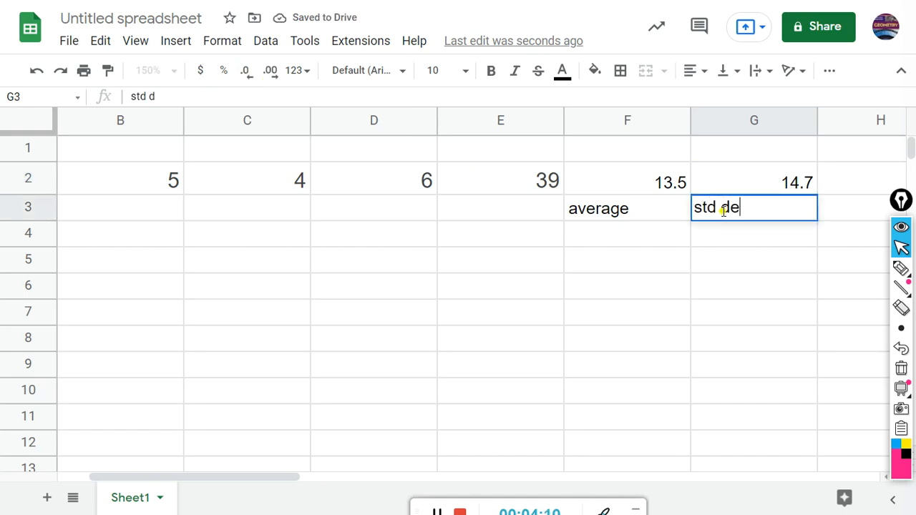
{"action": "type", "text": "v (pop"}
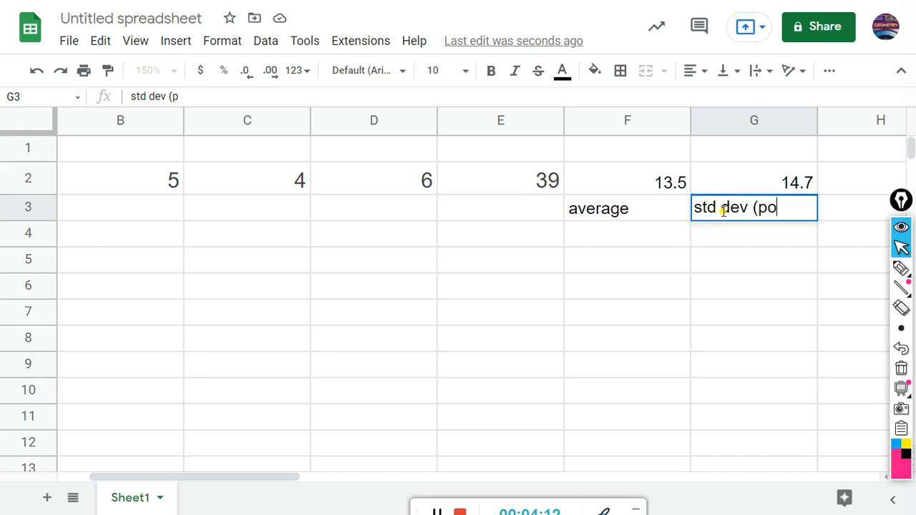
{"action": "type", "text": ")"}
{"action": "left_click", "coordinate": [655, 267]}
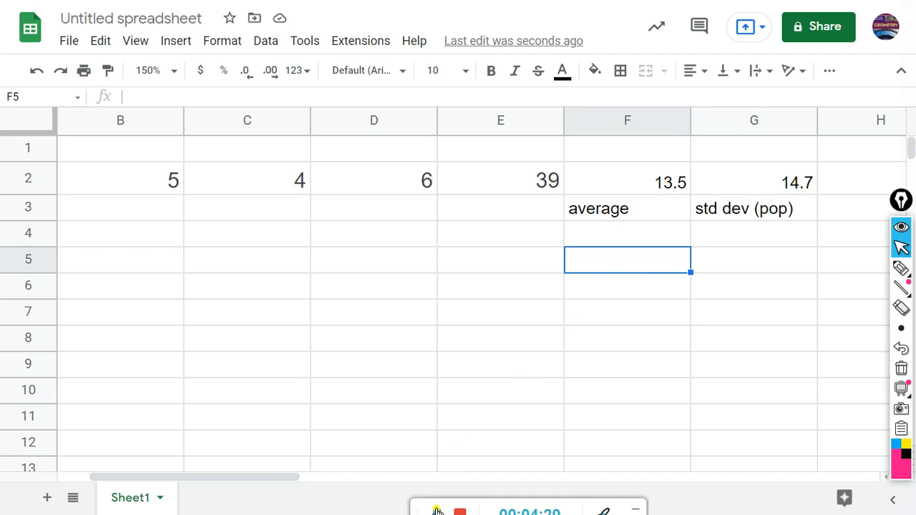
{"action": "left_click", "coordinate": [437, 511]}
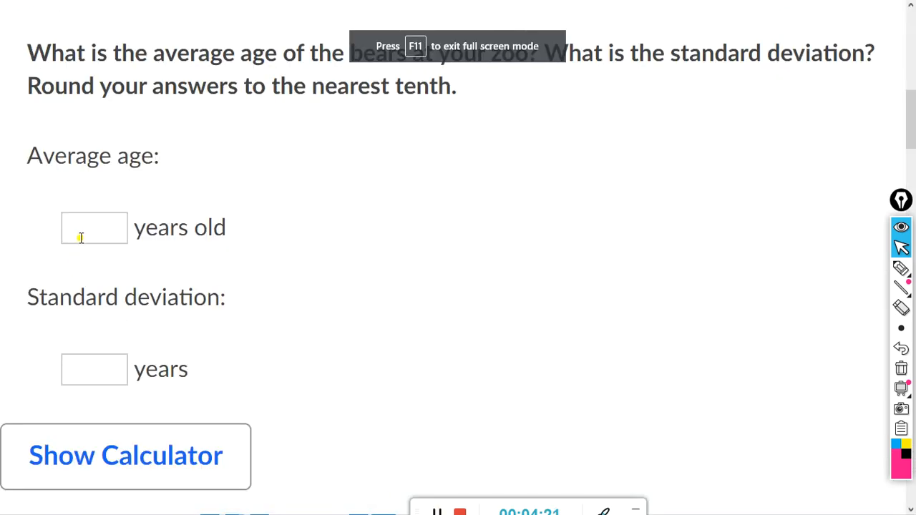
Step: Enter 13.5 as the average age and 14.7 as the standard deviation
{"action": "left_click", "coordinate": [81, 235]}
{"action": "type", "text": "13.5"}
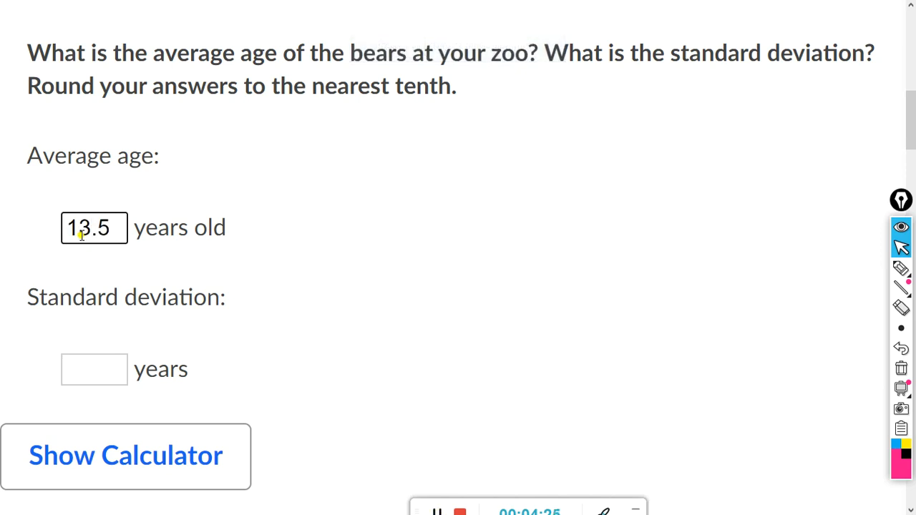
{"action": "left_click", "coordinate": [76, 374]}
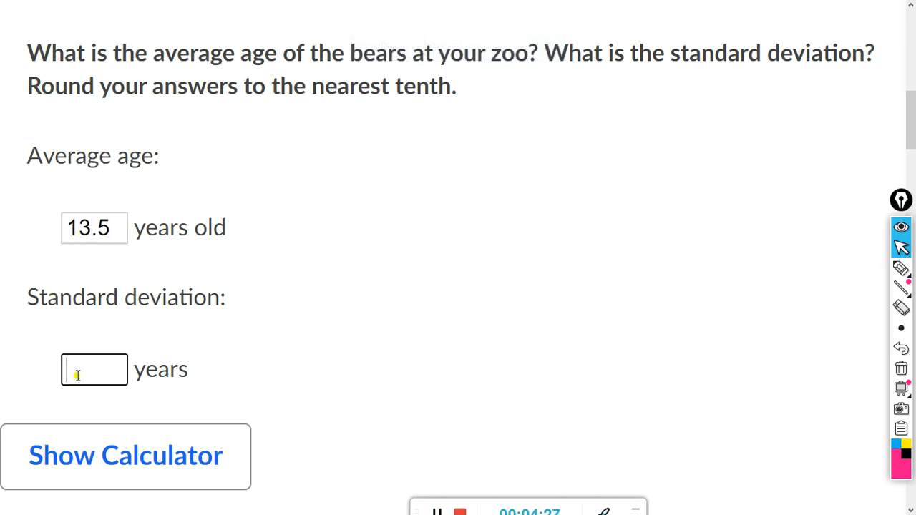
{"action": "type", "text": "14.7"}
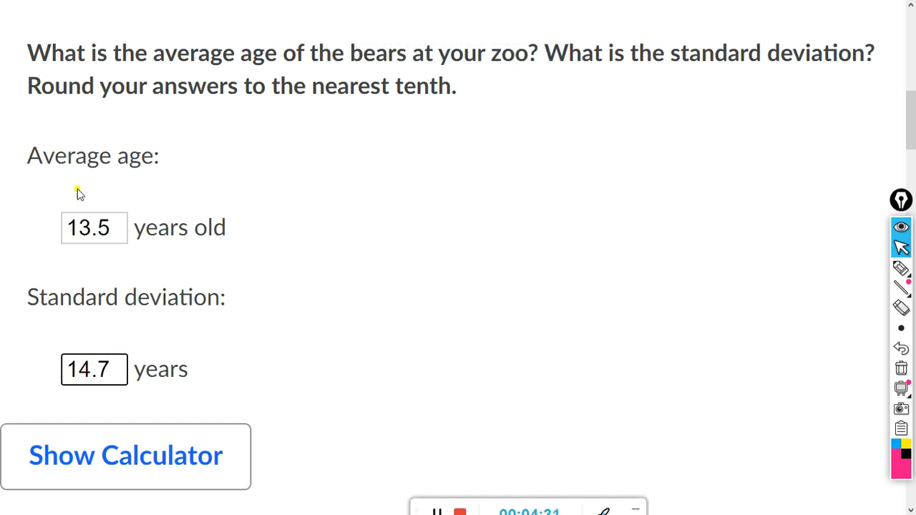
Step: Check the answers and continue to the next question
{"action": "scroll", "coordinate": [479, 211], "scroll_direction": "right", "scroll_amount": 1}
{"action": "scroll", "coordinate": [479, 212], "scroll_direction": "down", "scroll_amount": 5}
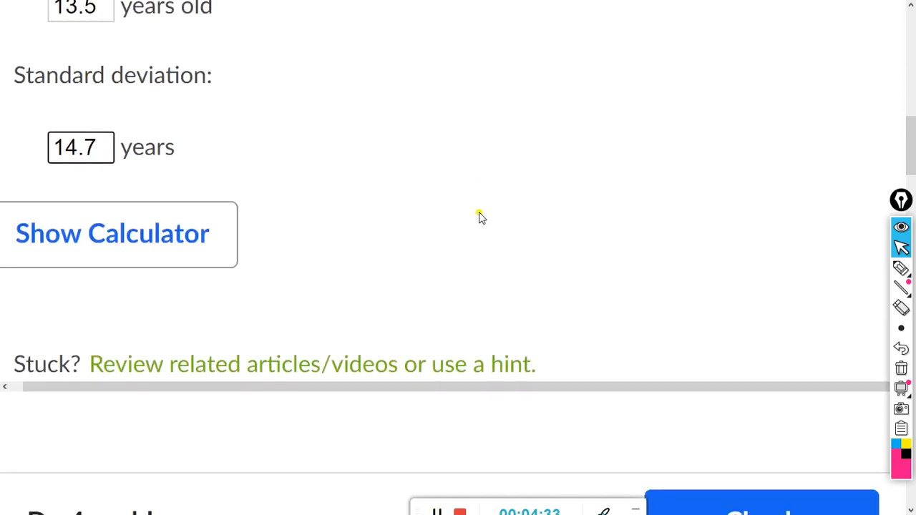
{"action": "left_click", "coordinate": [651, 424]}
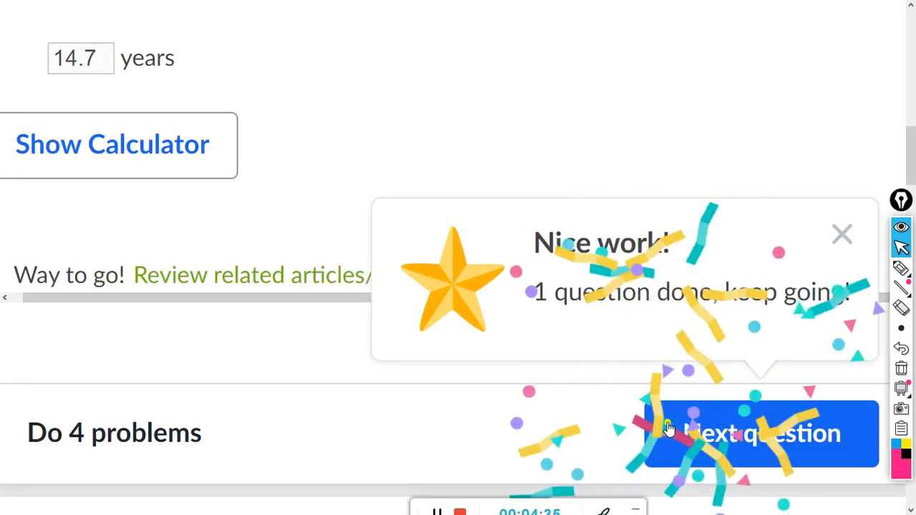
{"action": "scroll", "coordinate": [265, 354], "scroll_direction": "up", "scroll_amount": 2}
{"action": "scroll", "coordinate": [262, 355], "scroll_direction": "down", "scroll_amount": 3}
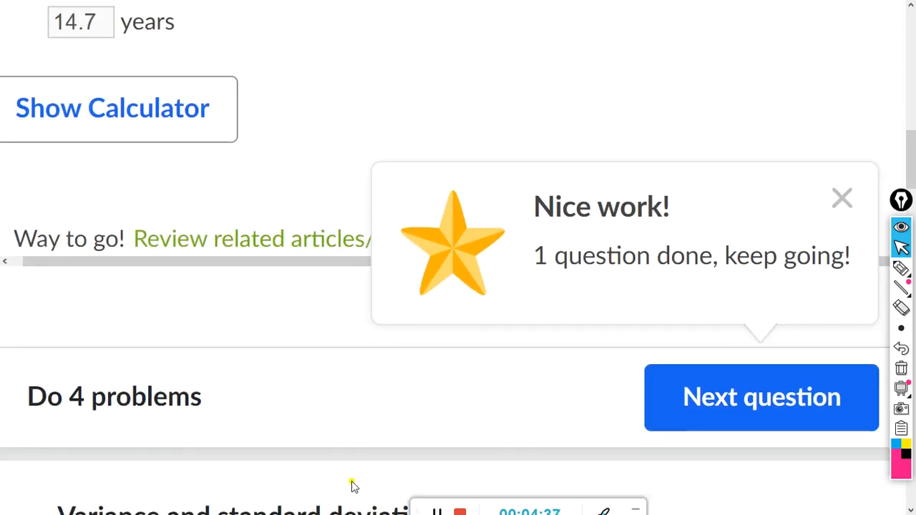
{"action": "left_click", "coordinate": [435, 511]}
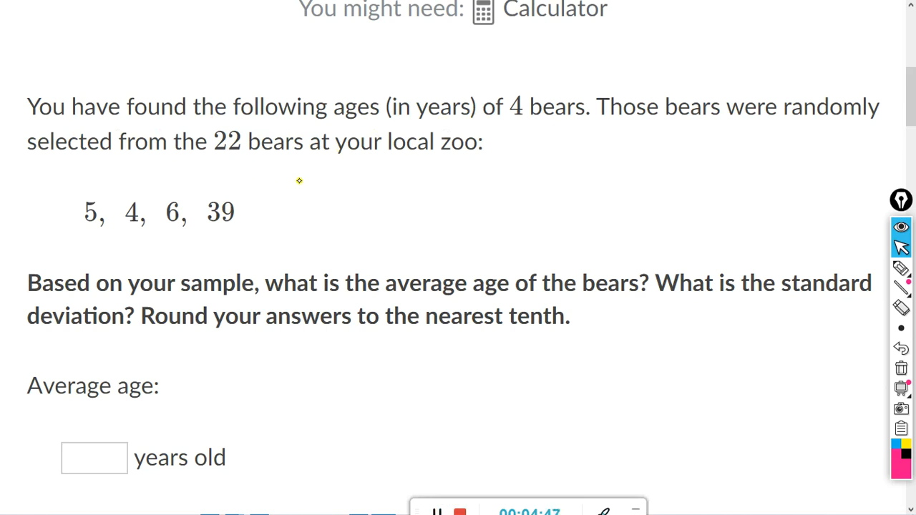
Step: Annotate the sample question in pen: underline '4 bears', 'randomly', 'selected', '22' and write 'sample'
{"action": "mouse_move", "coordinate": [901, 270]}
{"action": "left_click", "coordinate": [839, 271]}
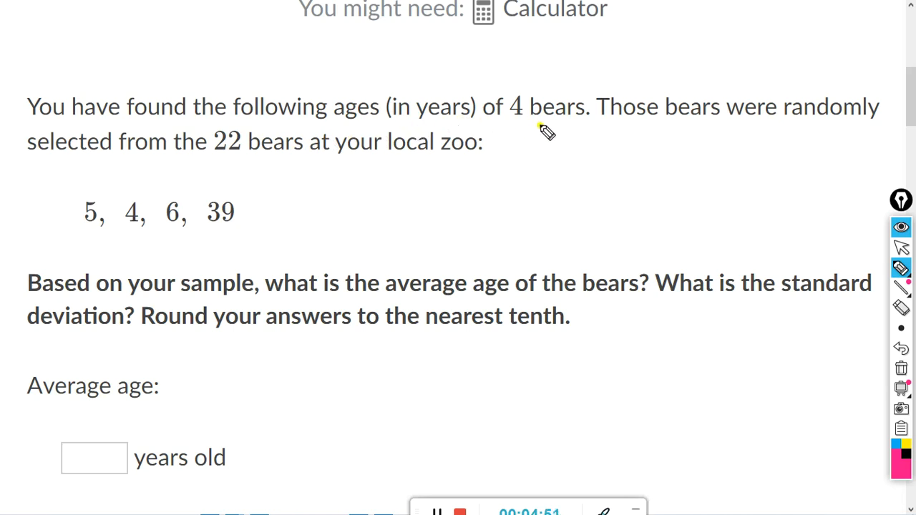
{"action": "left_click_drag", "start_coordinate": [511, 117], "coordinate": [570, 118]}
{"action": "left_click_drag", "start_coordinate": [787, 122], "coordinate": [850, 121]}
{"action": "left_click_drag", "start_coordinate": [37, 155], "coordinate": [93, 155]}
{"action": "left_click_drag", "start_coordinate": [215, 151], "coordinate": [241, 151]}
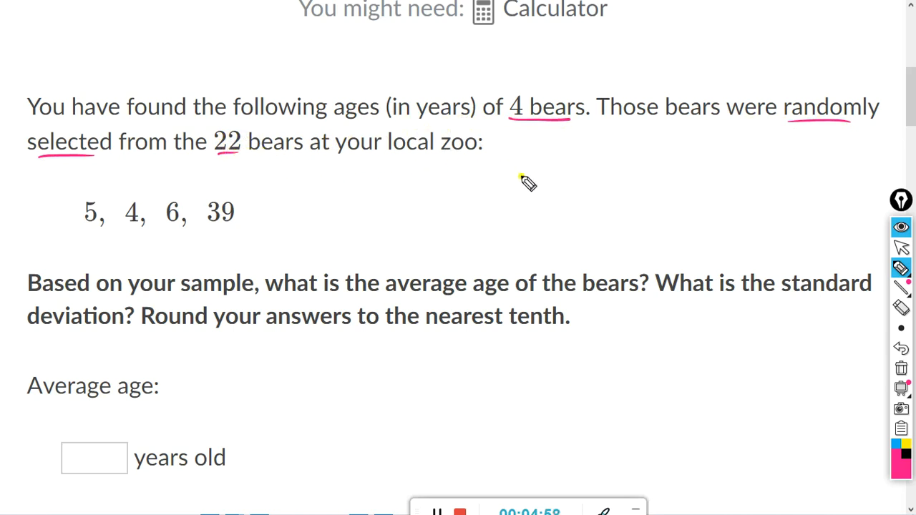
{"action": "mouse_move", "coordinate": [523, 168]}
{"action": "left_mouse_down"}
{"action": "mouse_move", "coordinate": [510, 183]}
{"action": "mouse_move", "coordinate": [553, 169]}
{"action": "mouse_move", "coordinate": [628, 179]}
{"action": "left_mouse_up"}
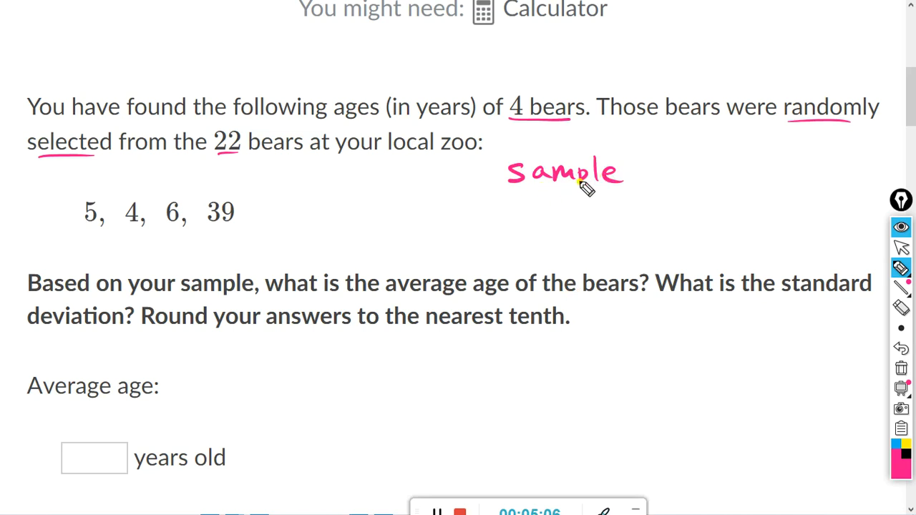
Step: Erase the annotations and select the sample ages 5, 4, 6, 39 to copy
{"action": "left_click", "coordinate": [902, 247]}
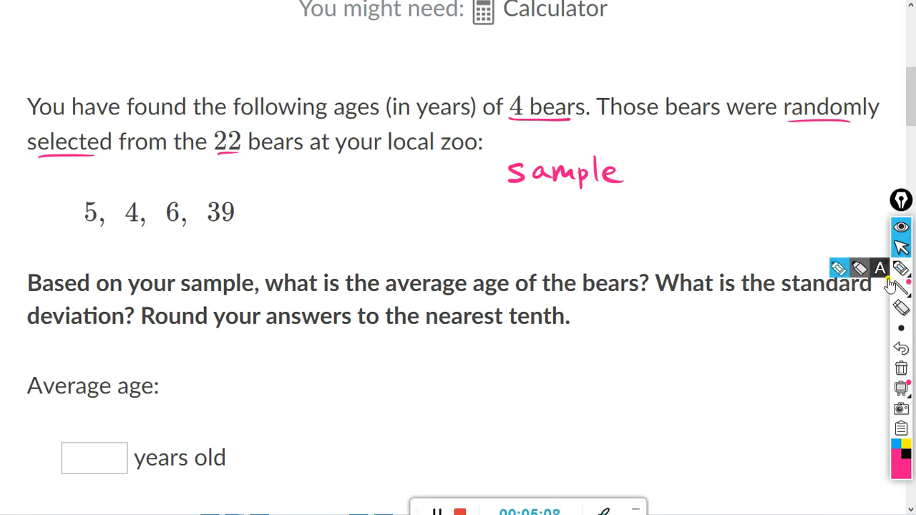
{"action": "left_click", "coordinate": [899, 369]}
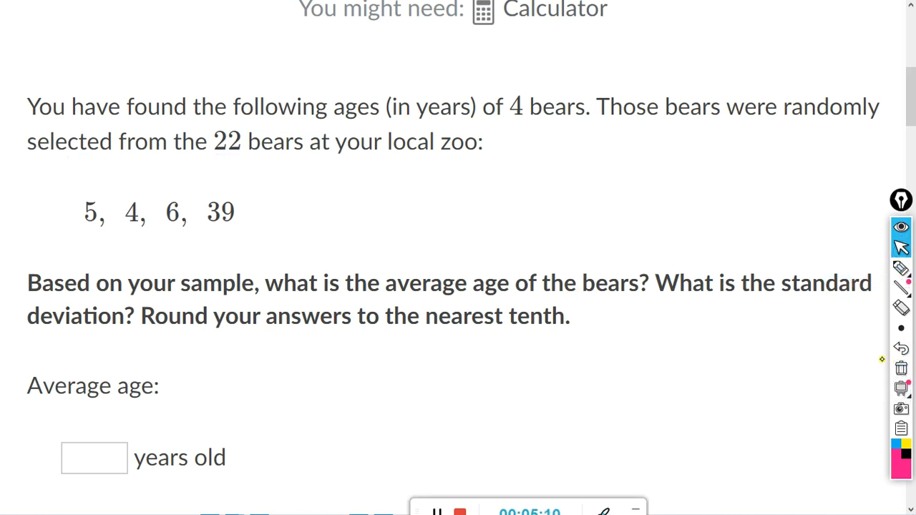
{"action": "scroll", "coordinate": [780, 221], "scroll_direction": "down", "scroll_amount": 2}
{"action": "scroll", "coordinate": [779, 221], "scroll_direction": "down", "scroll_amount": 1}
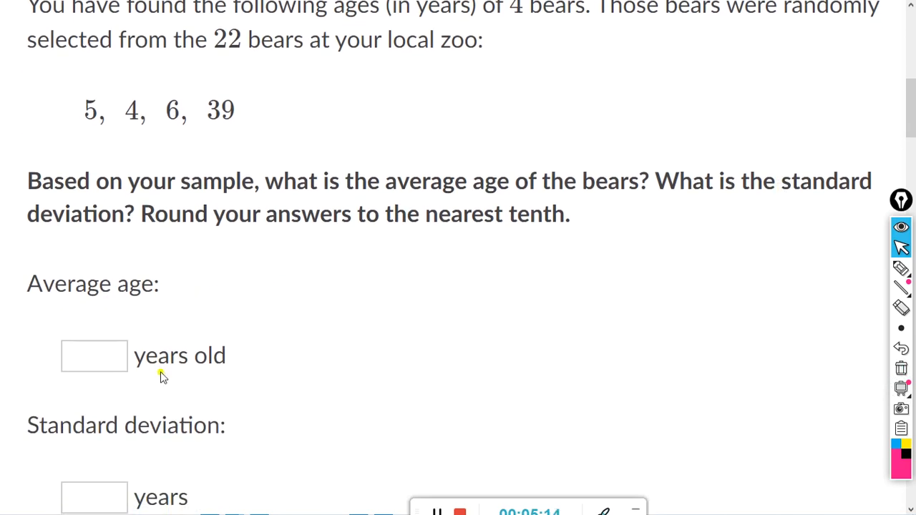
{"action": "scroll", "coordinate": [161, 375], "scroll_direction": "down", "scroll_amount": 2}
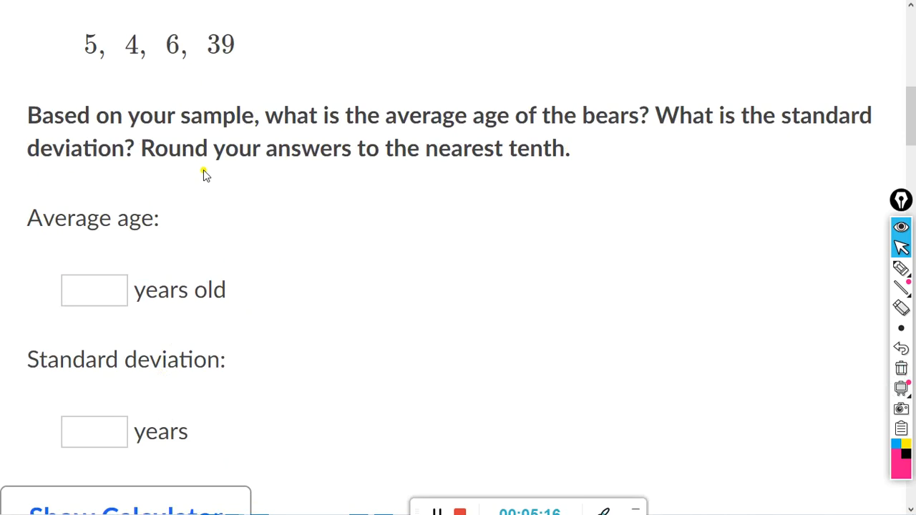
{"action": "scroll", "coordinate": [487, 172], "scroll_direction": "up", "scroll_amount": 1}
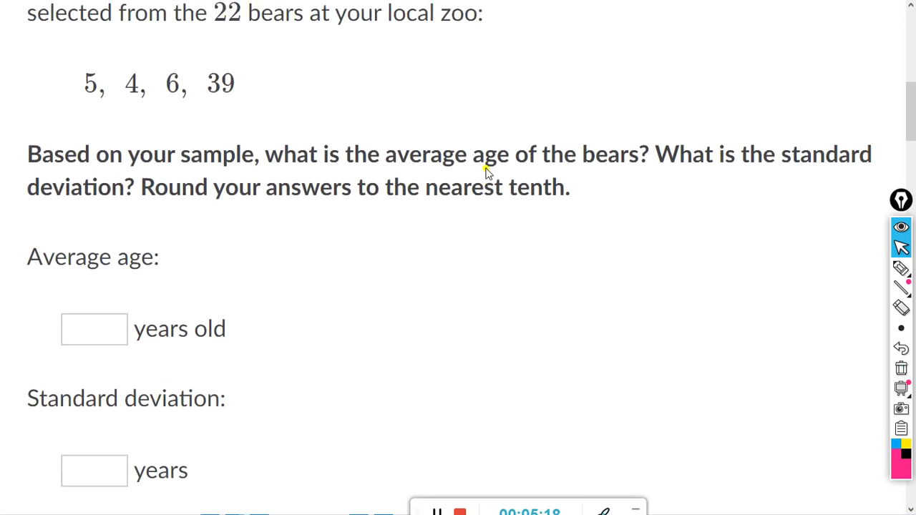
{"action": "scroll", "coordinate": [487, 172], "scroll_direction": "up", "scroll_amount": 1}
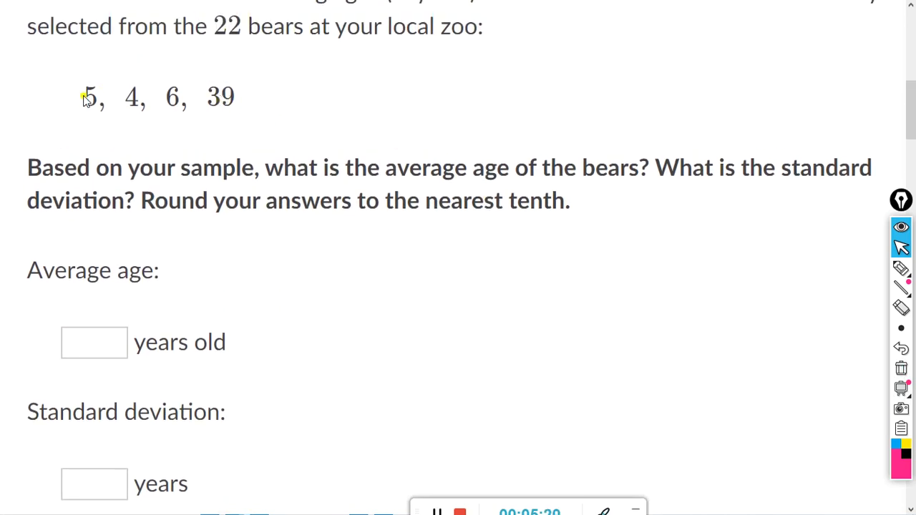
{"action": "left_click_drag", "start_coordinate": [84, 96], "coordinate": [234, 102]}
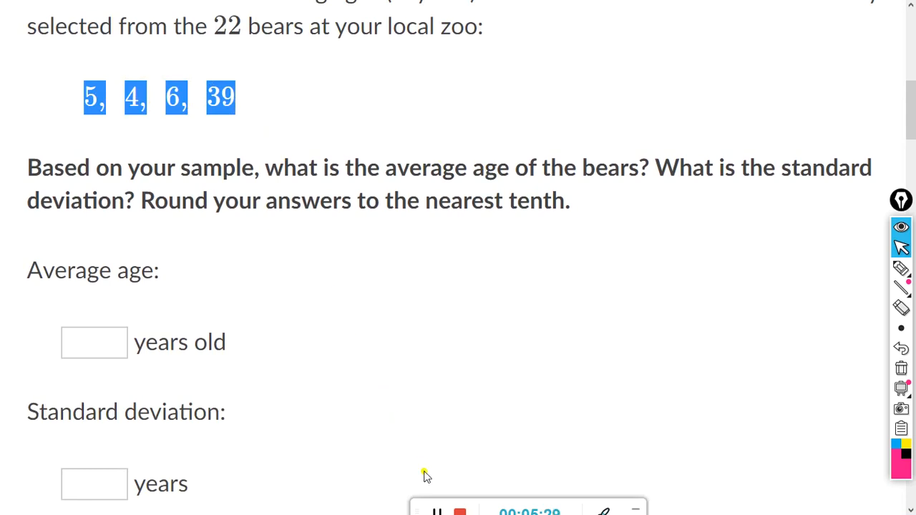
{"action": "key", "text": "alt+Tab"}
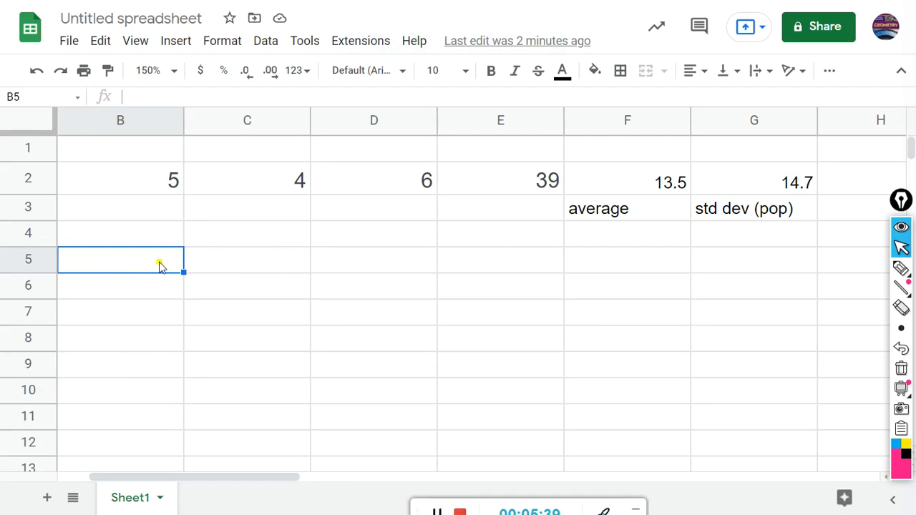
Step: Paste the sample ages into B5 and split them into columns B5 through E5
{"action": "type", "text": "5,4,6,39"}
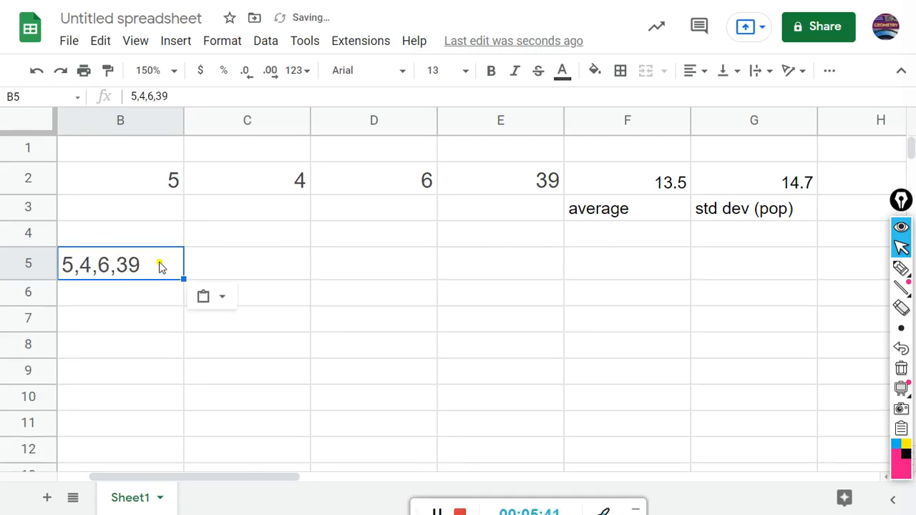
{"action": "left_click", "coordinate": [221, 301]}
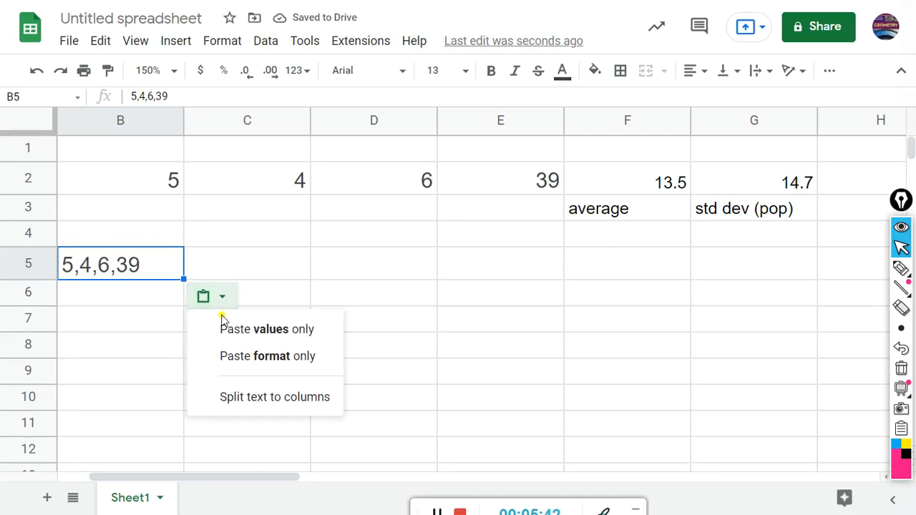
{"action": "left_click", "coordinate": [239, 405]}
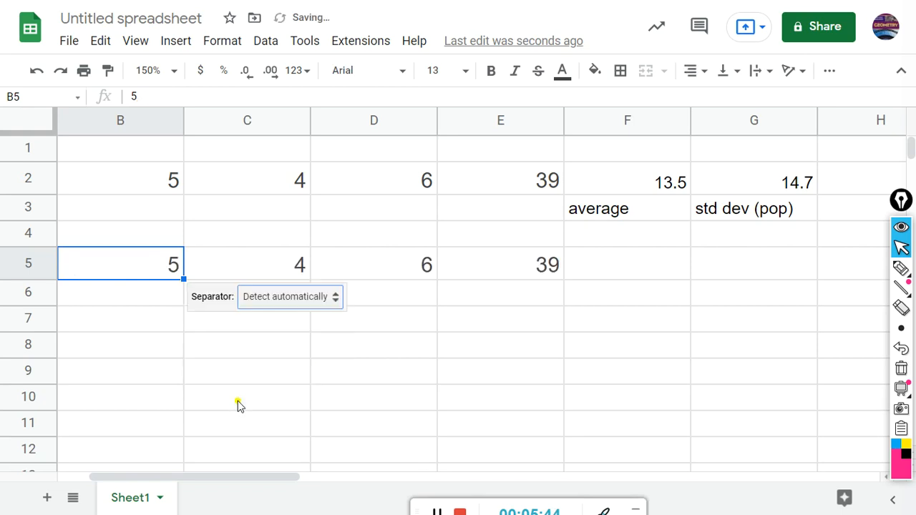
{"action": "left_click", "coordinate": [268, 42]}
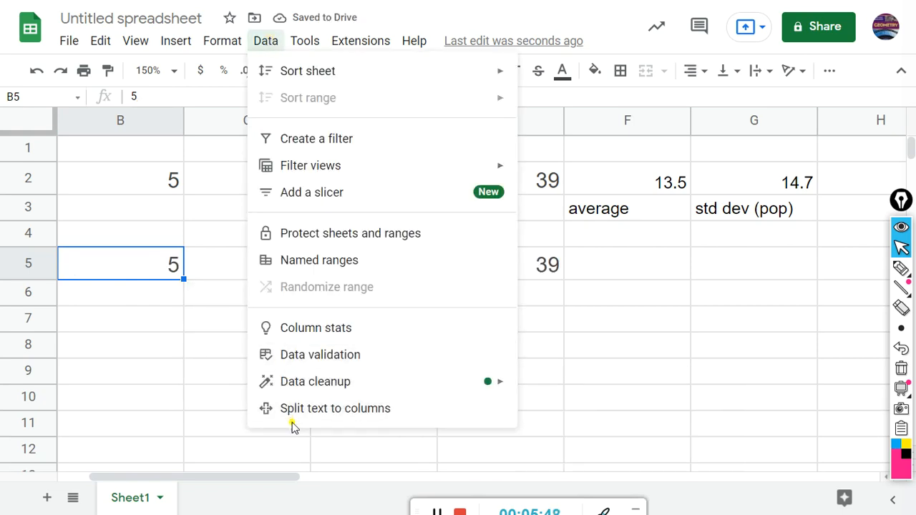
{"action": "left_click", "coordinate": [199, 405]}
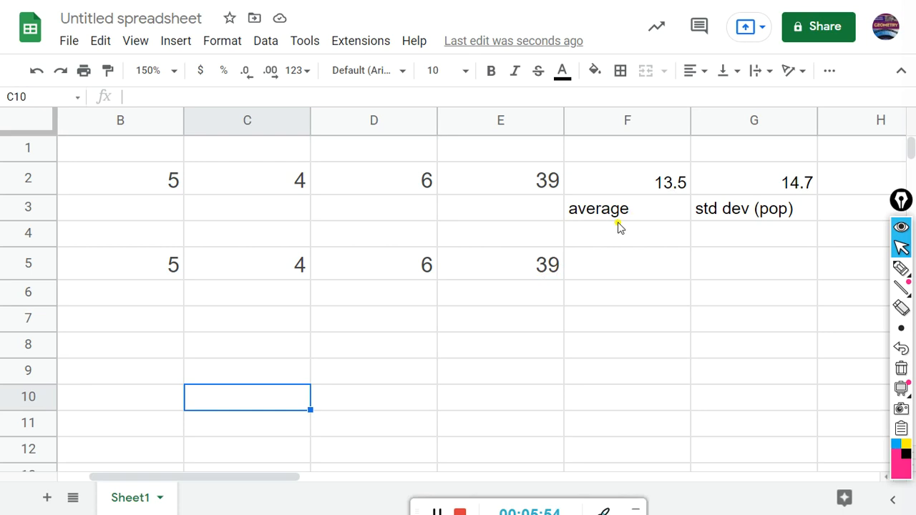
Step: Enter =AVERAGE(B5:E5) in F5, giving 13.5, and label it 'average' in F6
{"action": "left_click", "coordinate": [603, 273]}
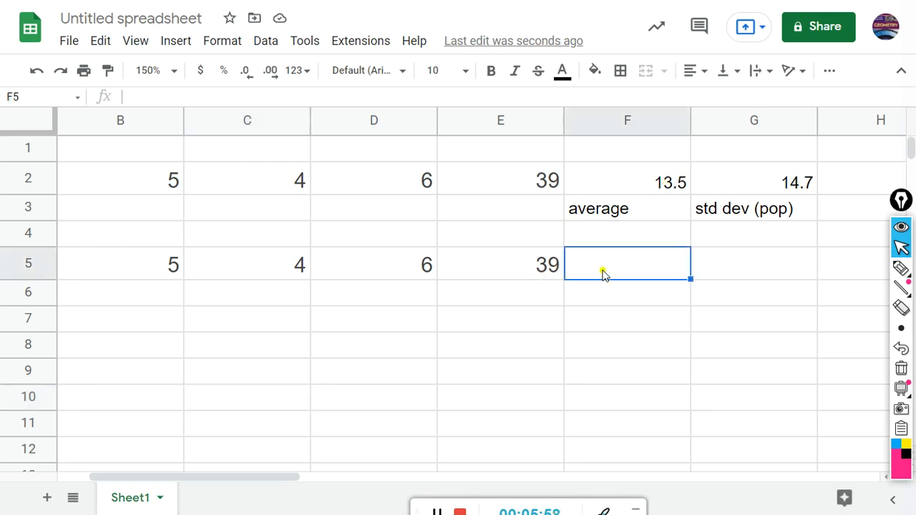
{"action": "type", "text": "="}
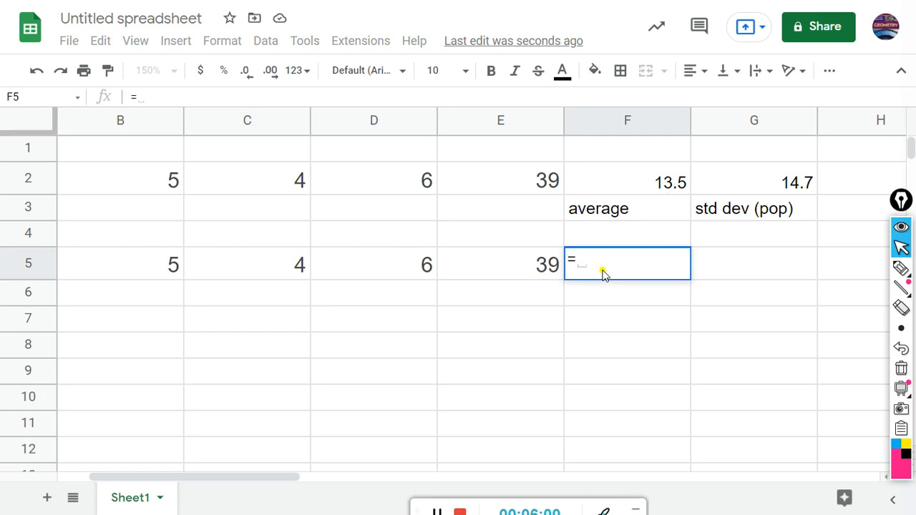
{"action": "type", "text": "av"}
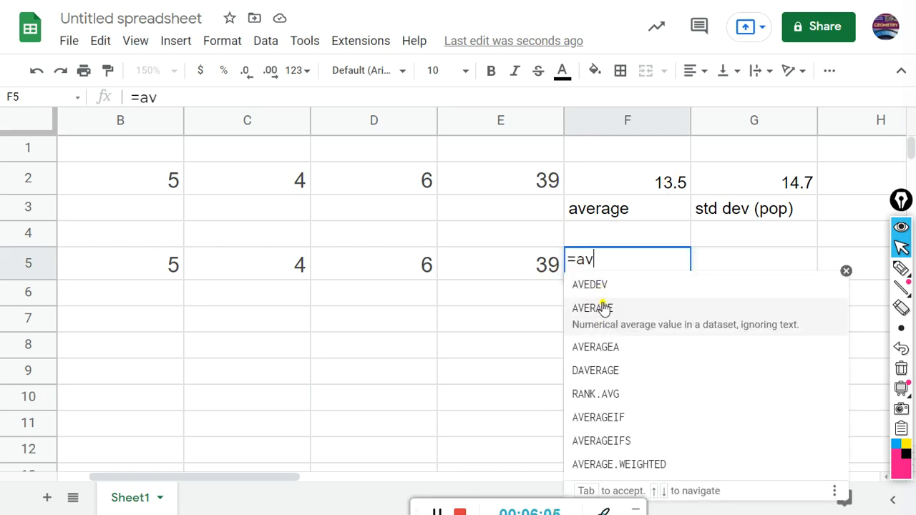
{"action": "left_click", "coordinate": [648, 335]}
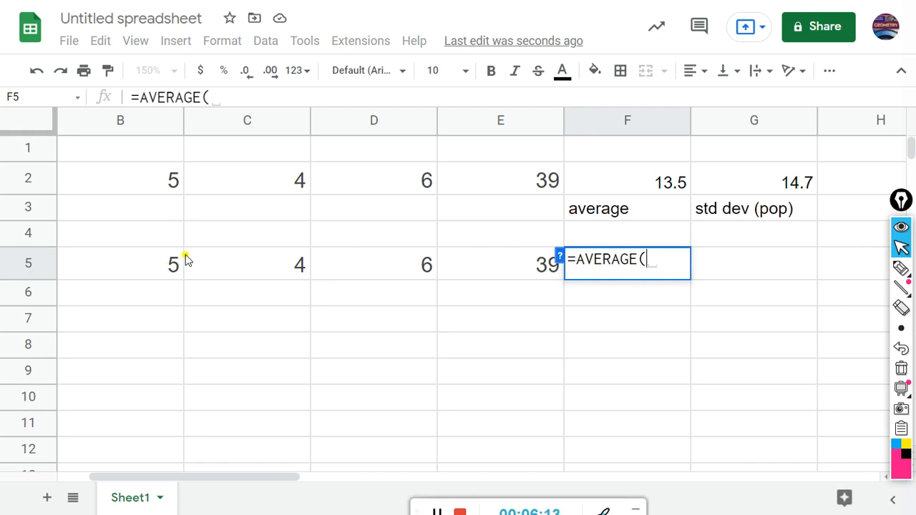
{"action": "left_click", "coordinate": [145, 272]}
{"action": "left_click_drag", "start_coordinate": [145, 272], "coordinate": [483, 267]}
{"action": "key", "text": "Return"}
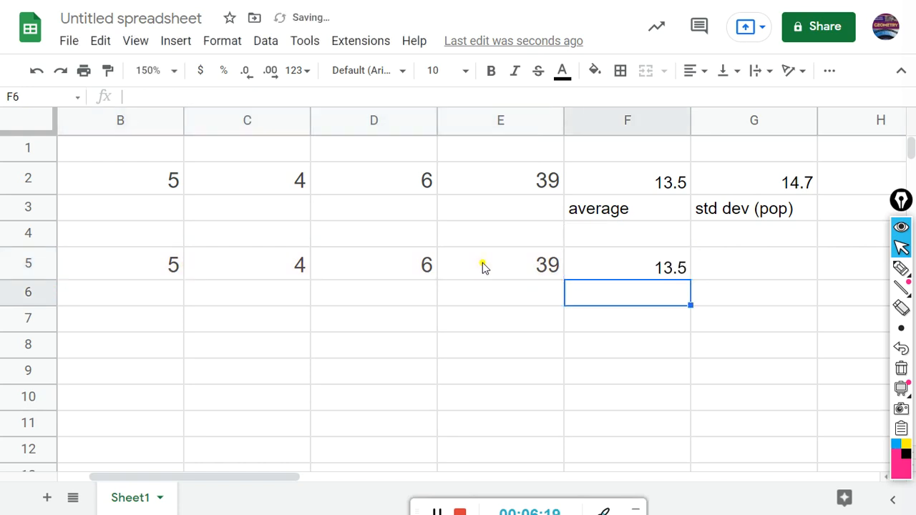
{"action": "type", "text": "a"}
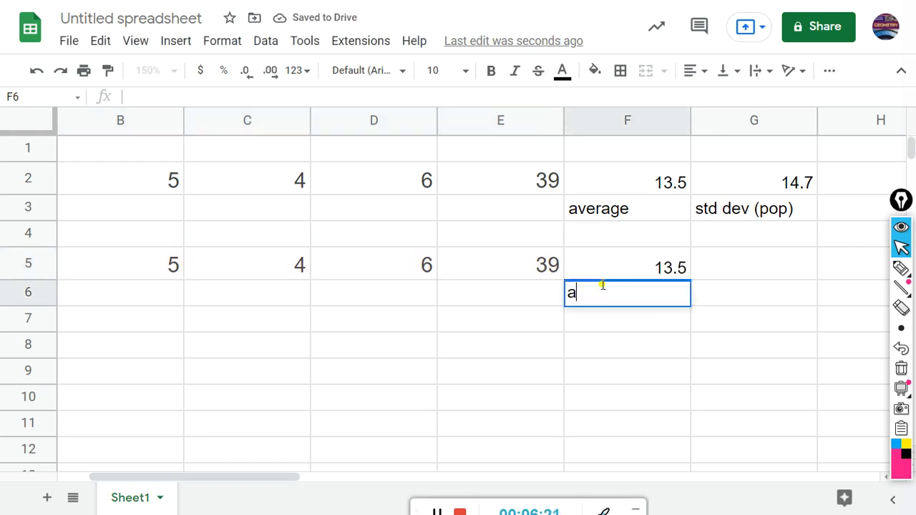
{"action": "type", "text": "verage"}
{"action": "key", "text": "Return"}
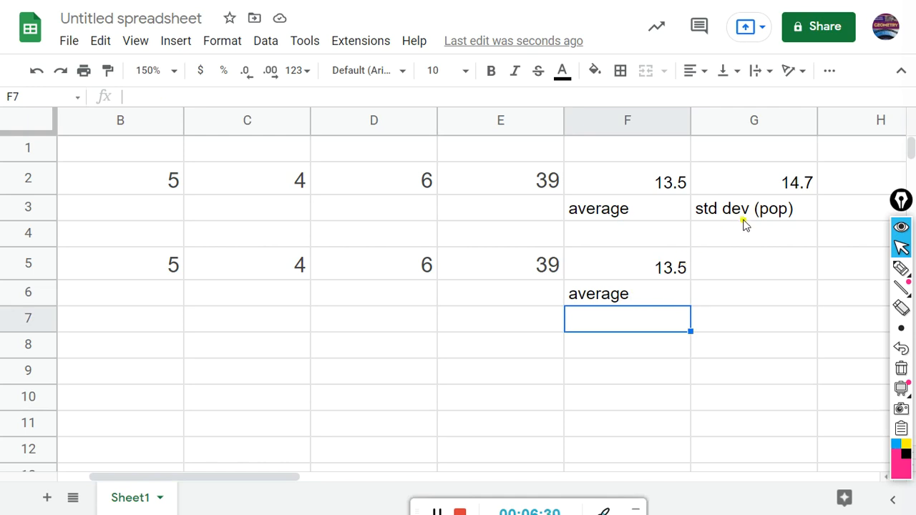
Step: Enter the sample standard deviation =STDEV.S(B5:E5) in G5
{"action": "left_click", "coordinate": [722, 269]}
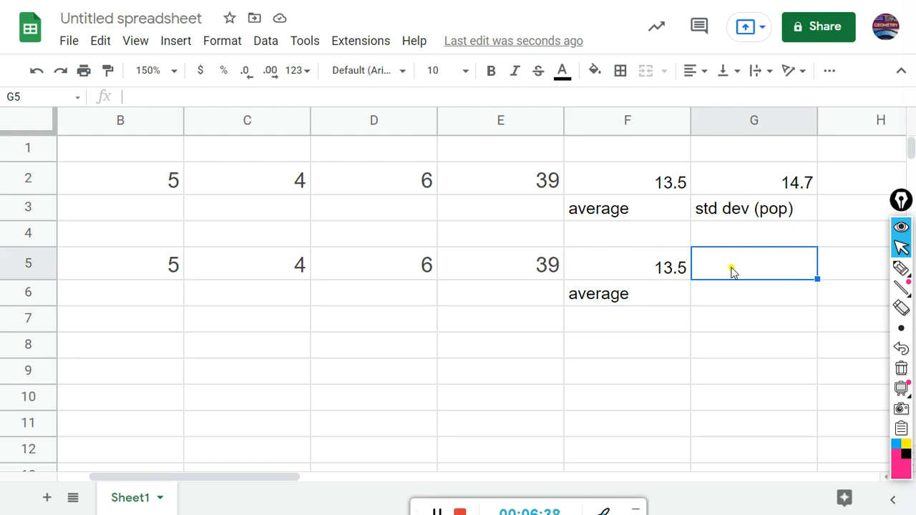
{"action": "type", "text": "=std"}
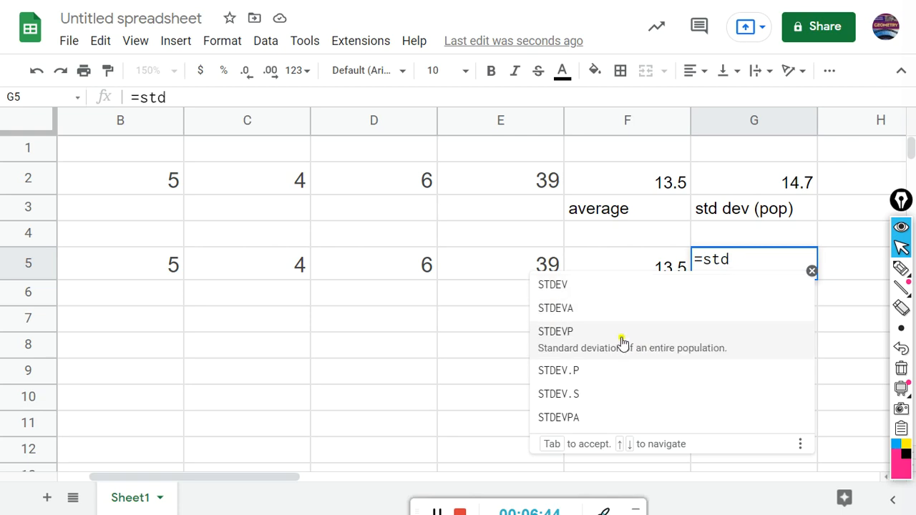
{"action": "left_click", "coordinate": [574, 390]}
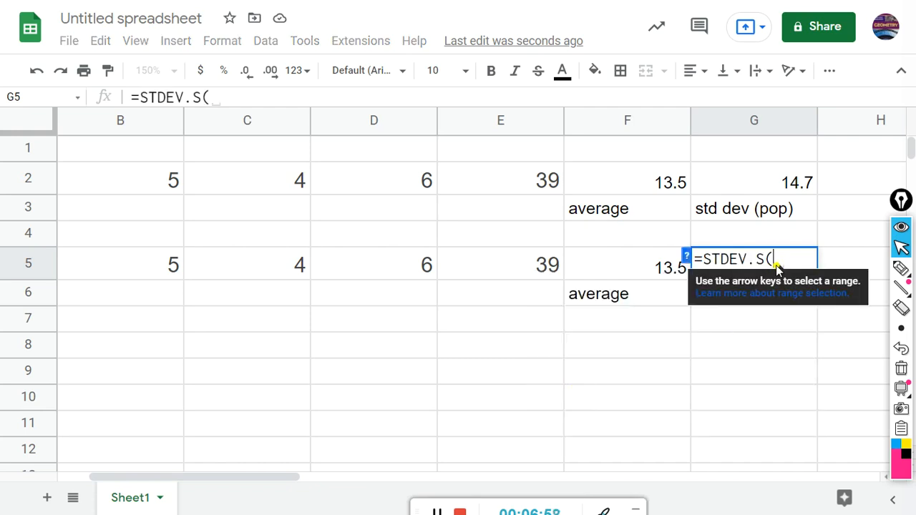
{"action": "left_click", "coordinate": [154, 267]}
{"action": "left_click_drag", "start_coordinate": [154, 267], "coordinate": [516, 268]}
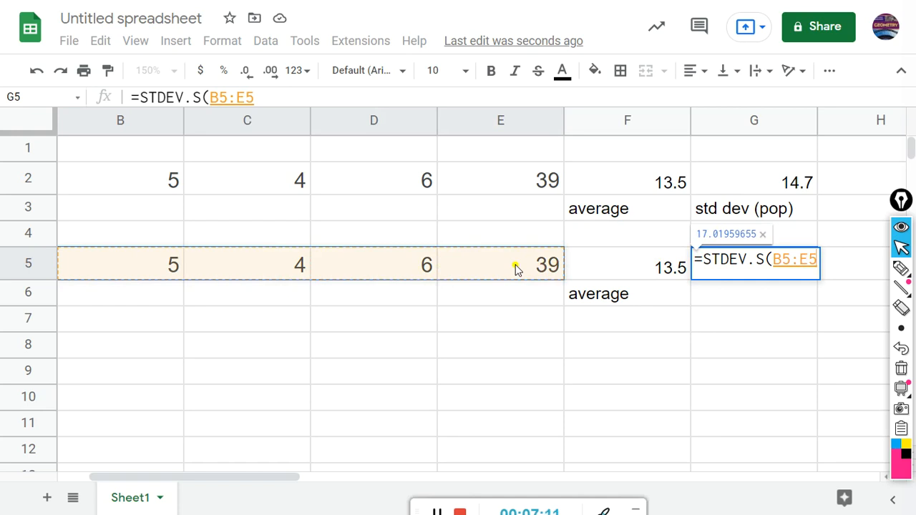
{"action": "key", "text": "Return"}
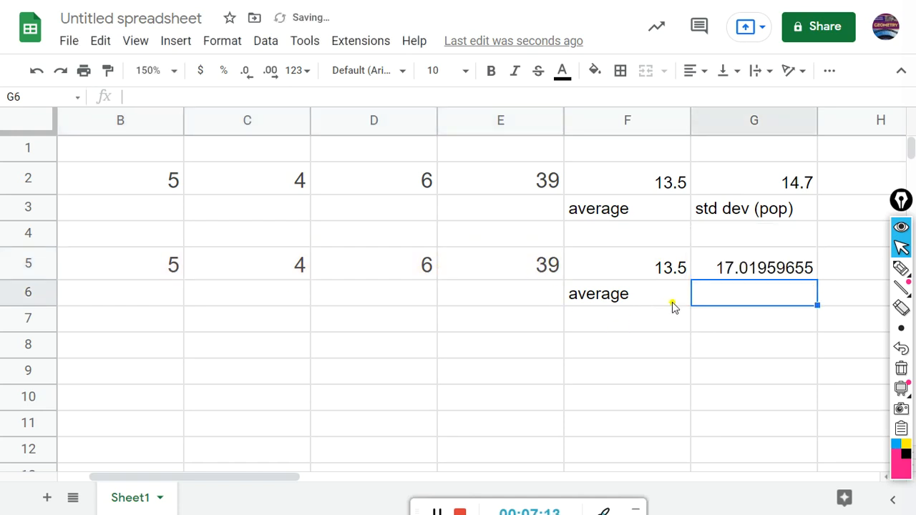
Step: Round G5 to 17.0 and label it 'std dev (sample)' in G6
{"action": "left_click", "coordinate": [748, 270]}
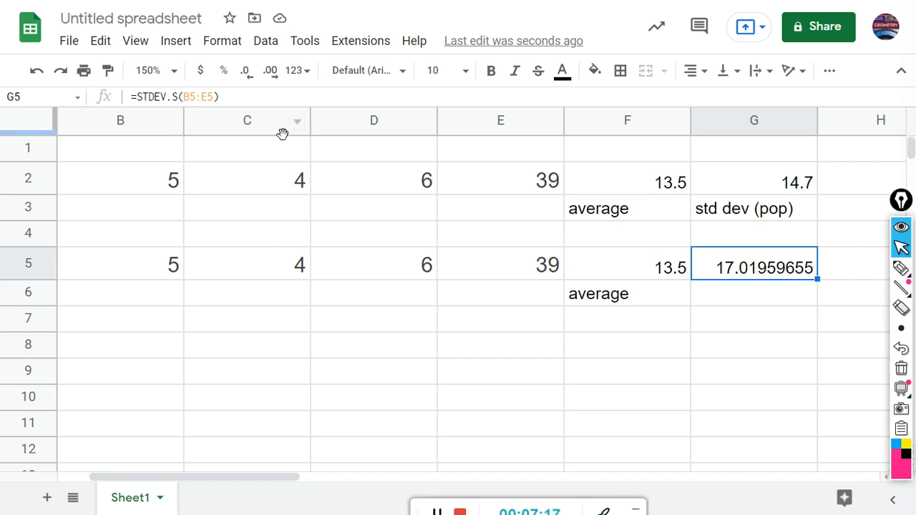
{"action": "left_click", "coordinate": [246, 80]}
{"action": "left_click", "coordinate": [246, 80]}
{"action": "left_click", "coordinate": [246, 80]}
{"action": "left_click", "coordinate": [246, 80]}
{"action": "left_click", "coordinate": [247, 80]}
{"action": "left_click", "coordinate": [246, 80]}
{"action": "left_click", "coordinate": [246, 80]}
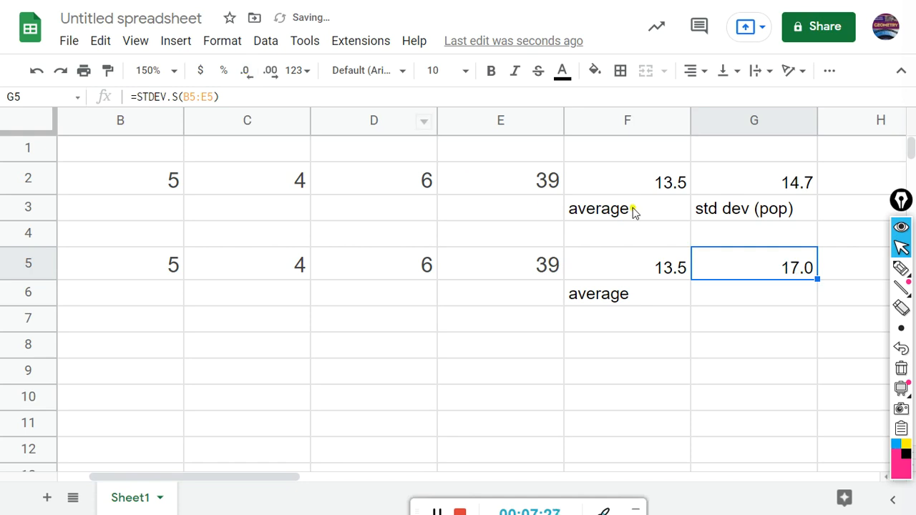
{"action": "left_click", "coordinate": [739, 298]}
{"action": "type", "text": "std d"}
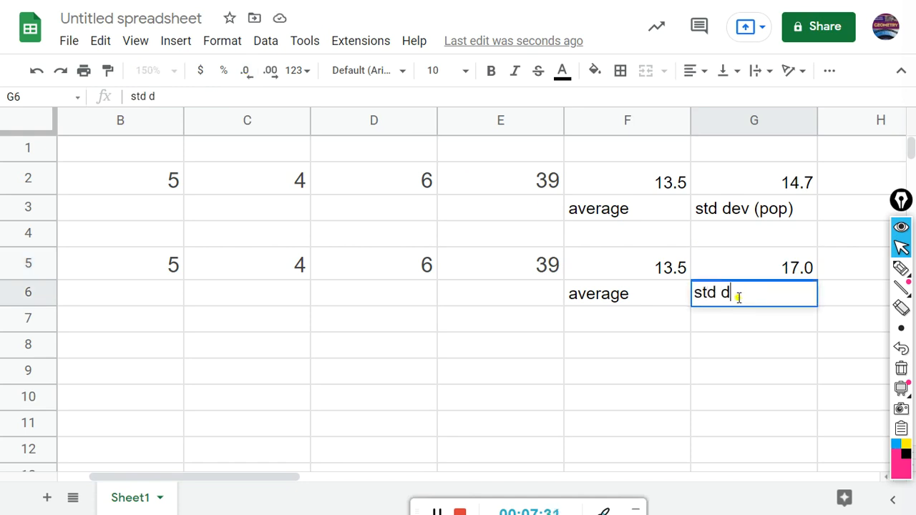
{"action": "type", "text": "ev (sample)"}
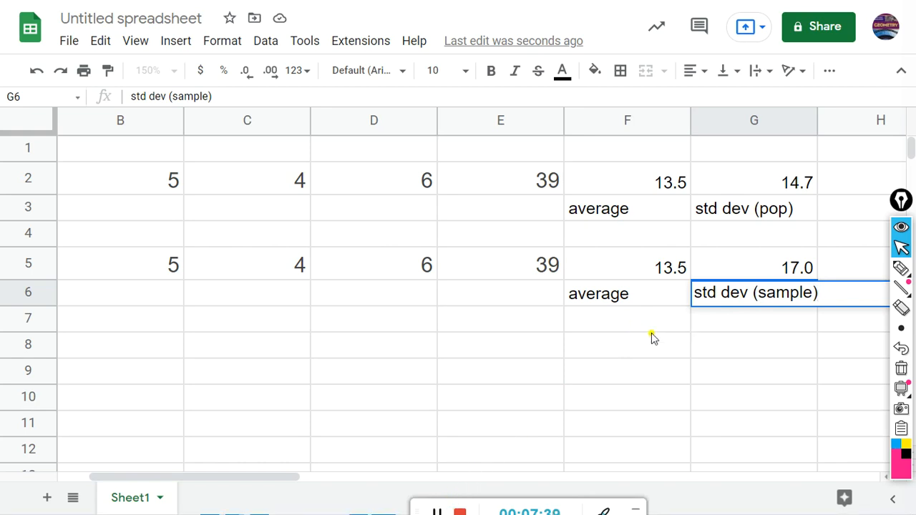
Step: Check the sample answers 13.5 and 17.0 in Khan Academy
{"action": "left_click", "coordinate": [437, 512]}
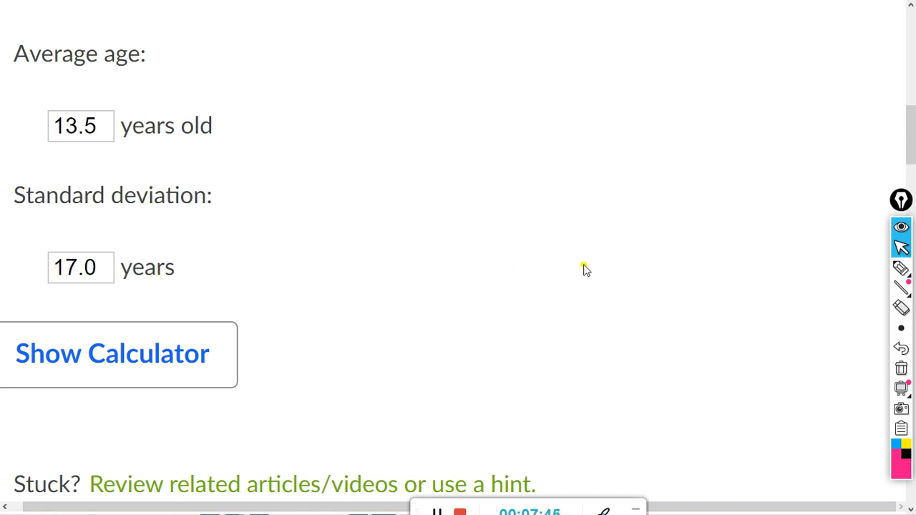
{"action": "scroll", "coordinate": [582, 267], "scroll_direction": "down", "scroll_amount": 8}
{"action": "left_click", "coordinate": [711, 107]}
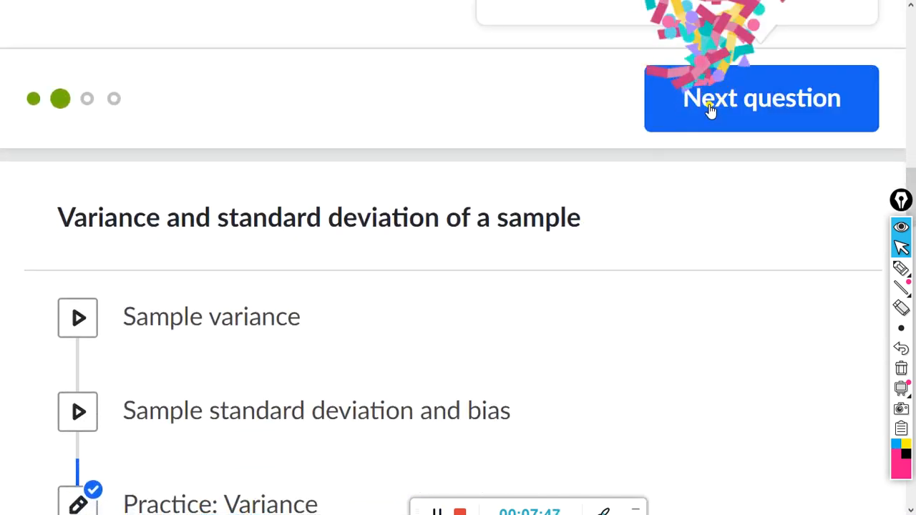